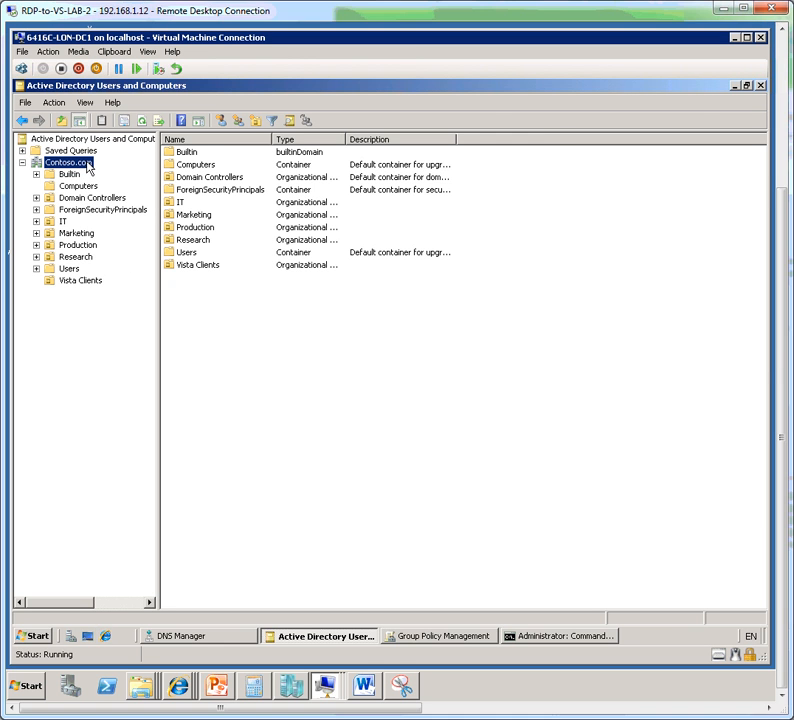
Create an organizational unit named Wireless Clients directly under the Contoso.com domain.
{"action": "right_click", "coordinate": [85, 162]}
{"action": "mouse_move", "coordinate": [216, 251]}
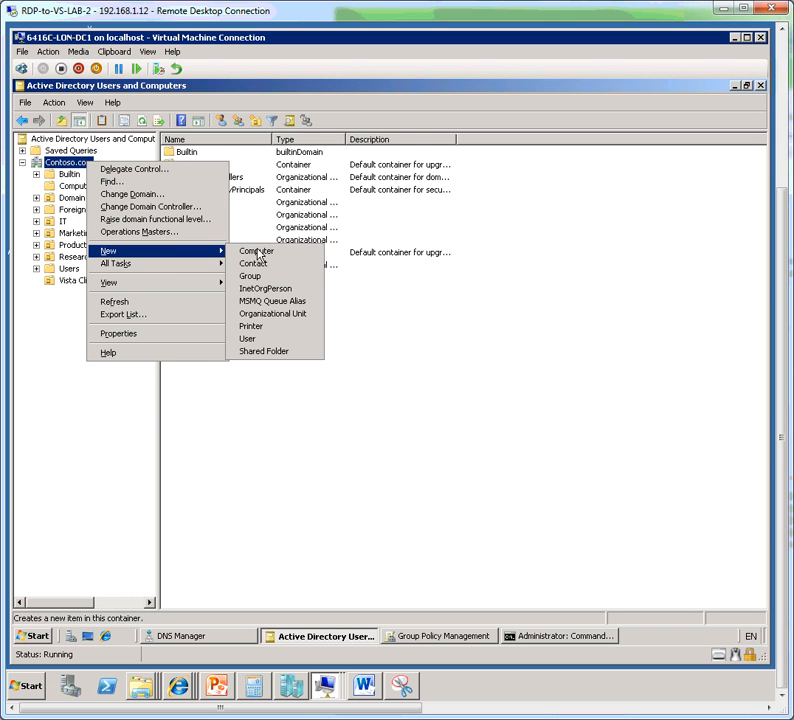
{"action": "left_click", "coordinate": [300, 318]}
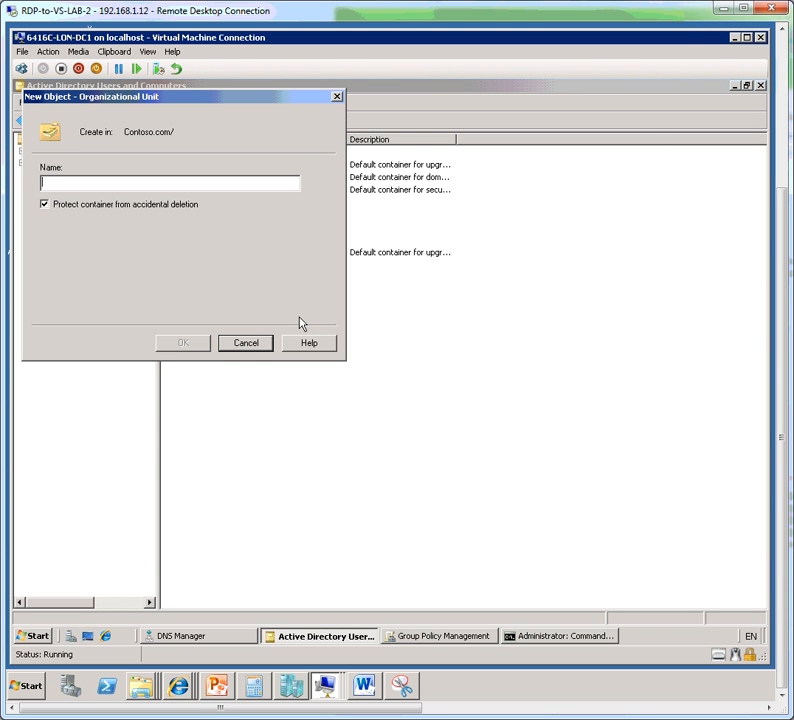
{"action": "type", "text": "W"}
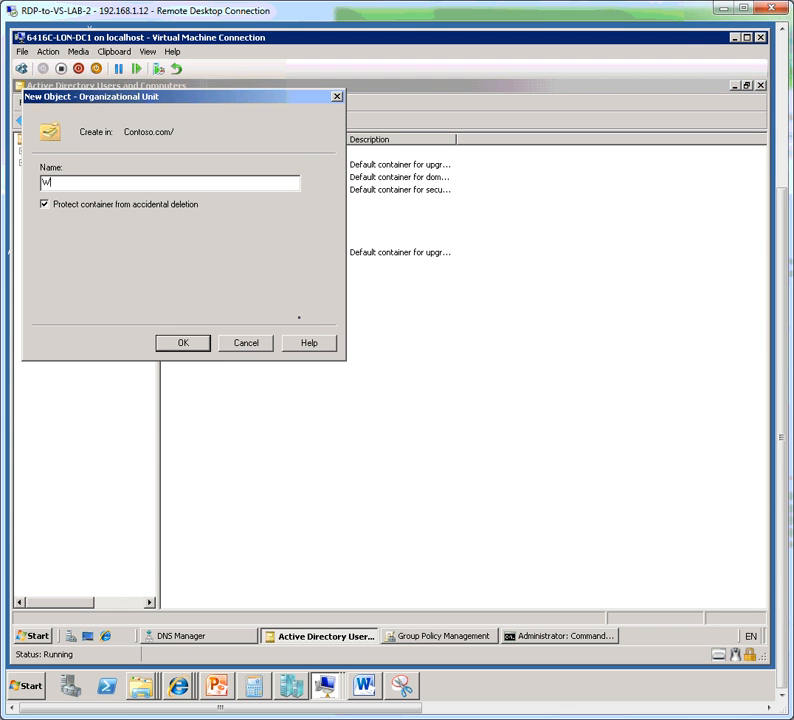
{"action": "type", "text": "ireless Clients"}
{"action": "left_click", "coordinate": [190, 344]}
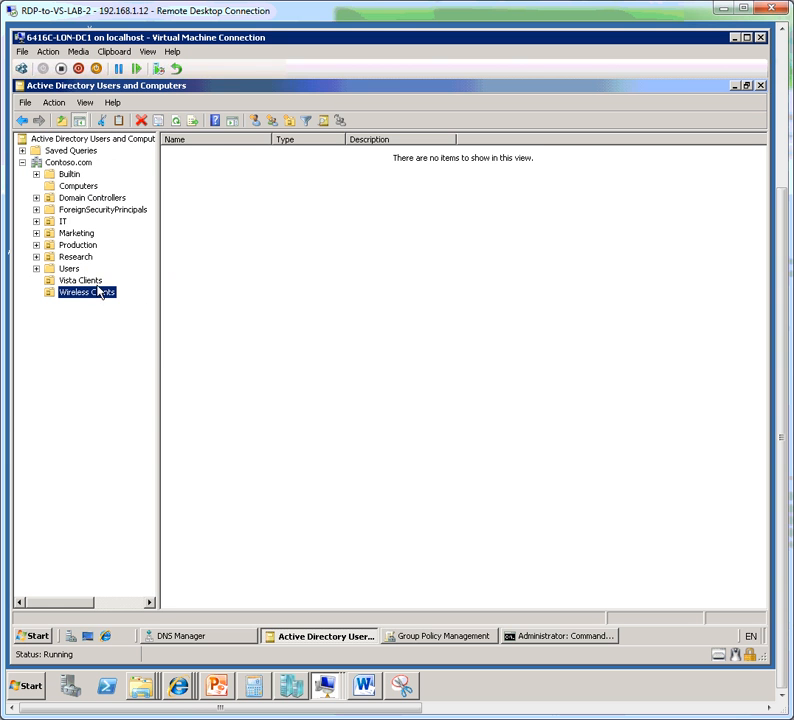
Move the computer LON-CL1 from Vista Clients into the Wireless Clients organizational unit and check that unit's contents.
{"action": "left_click", "coordinate": [121, 285]}
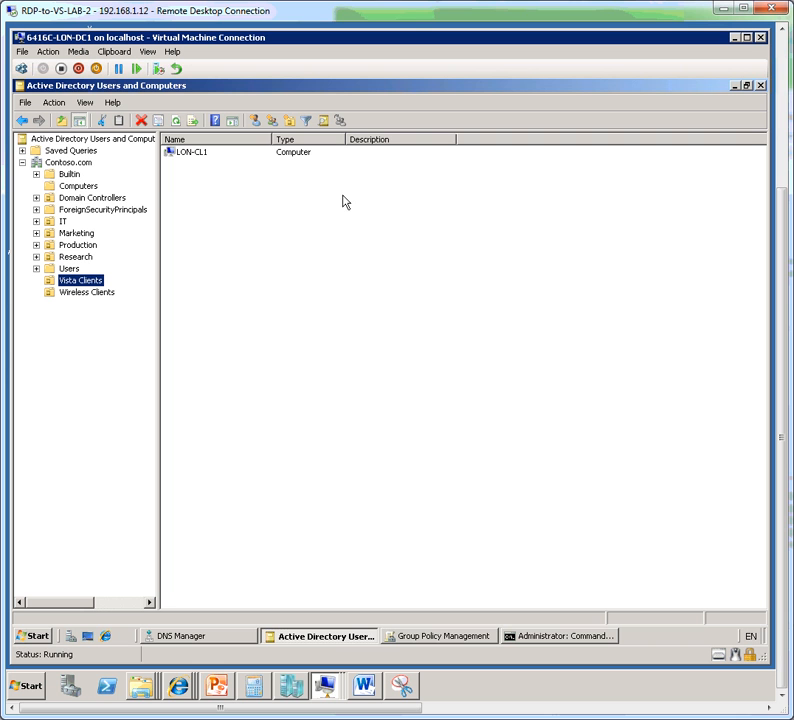
{"action": "left_click", "coordinate": [199, 158]}
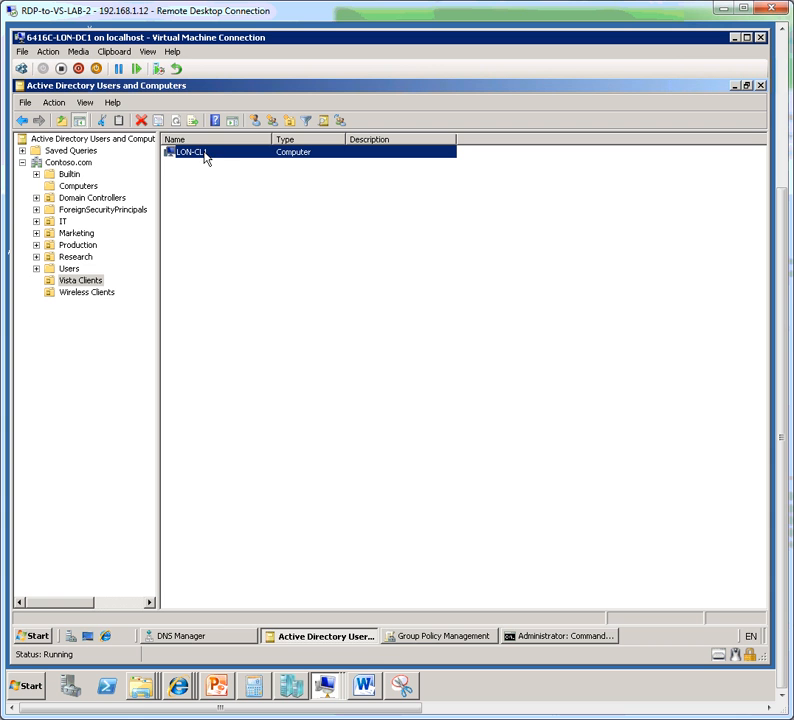
{"action": "right_click", "coordinate": [222, 157]}
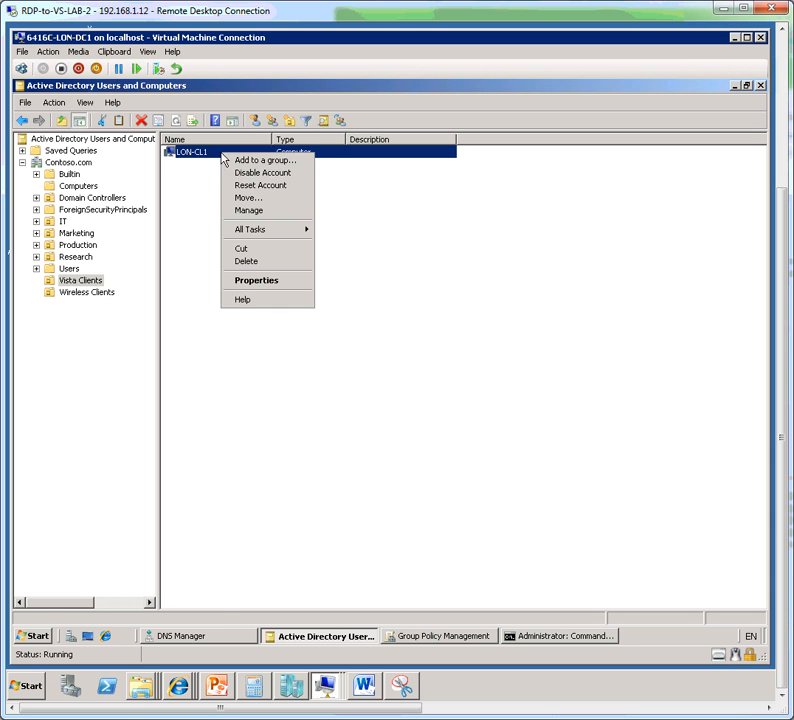
{"action": "left_click", "coordinate": [268, 198]}
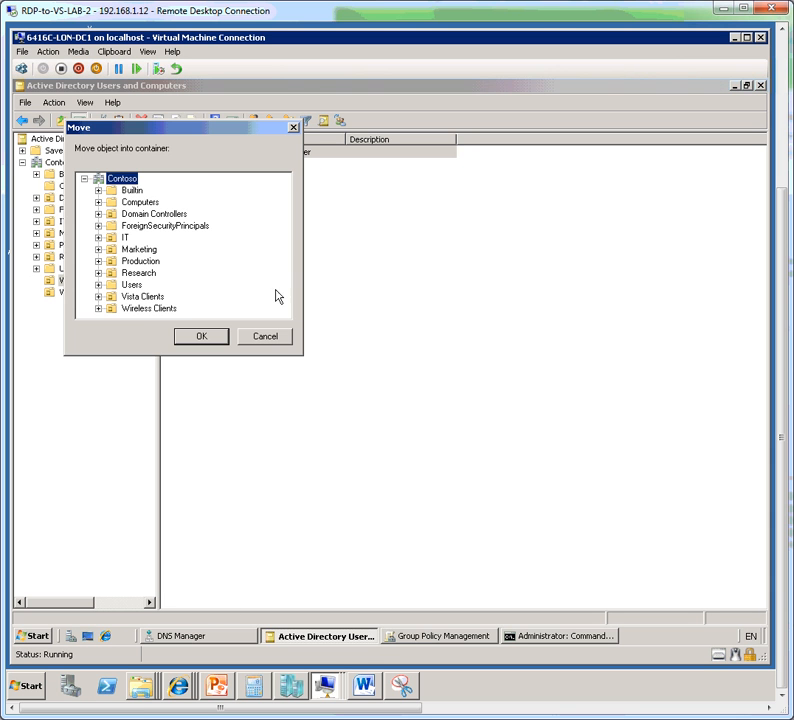
{"action": "left_click", "coordinate": [140, 310]}
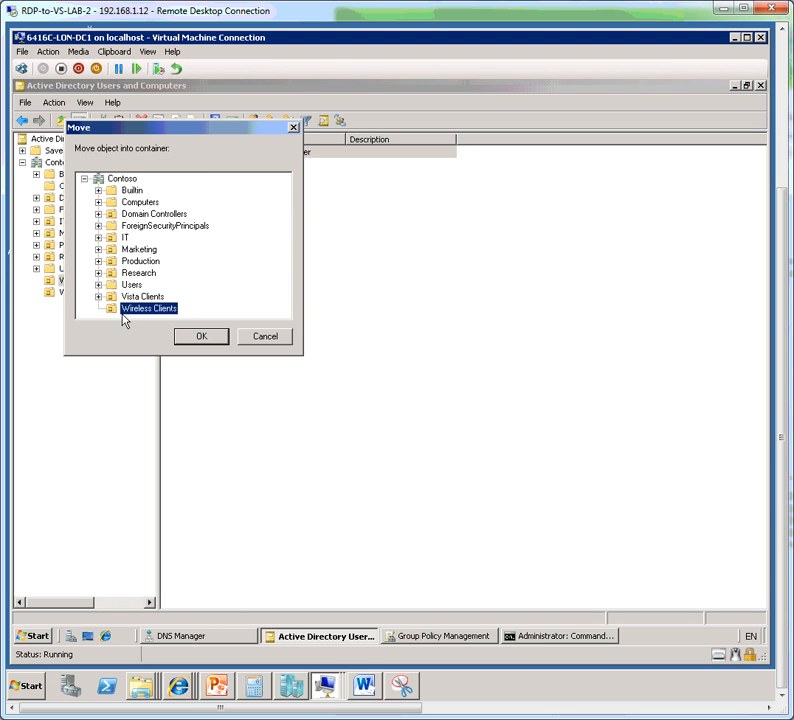
{"action": "left_click", "coordinate": [208, 337]}
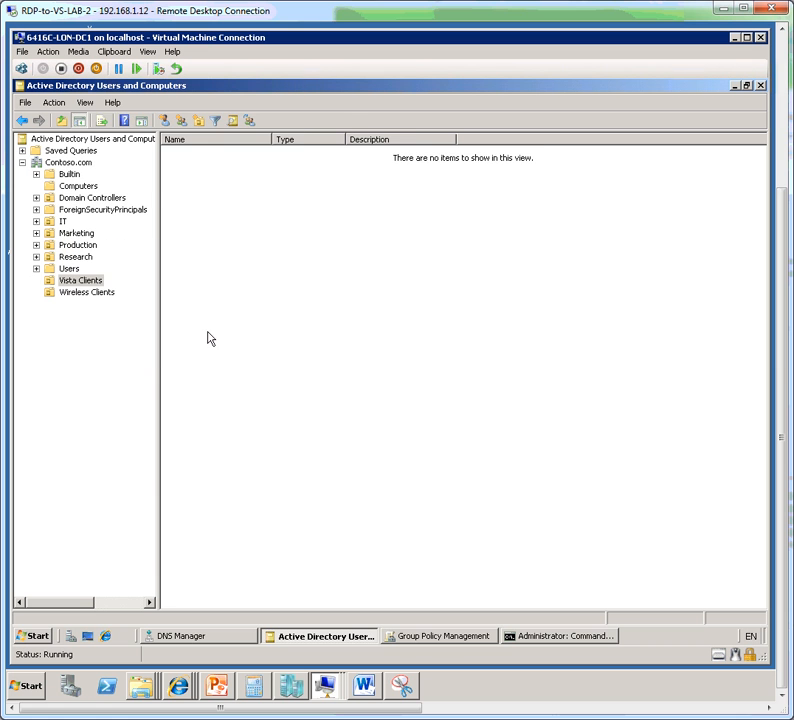
{"action": "left_click", "coordinate": [108, 293]}
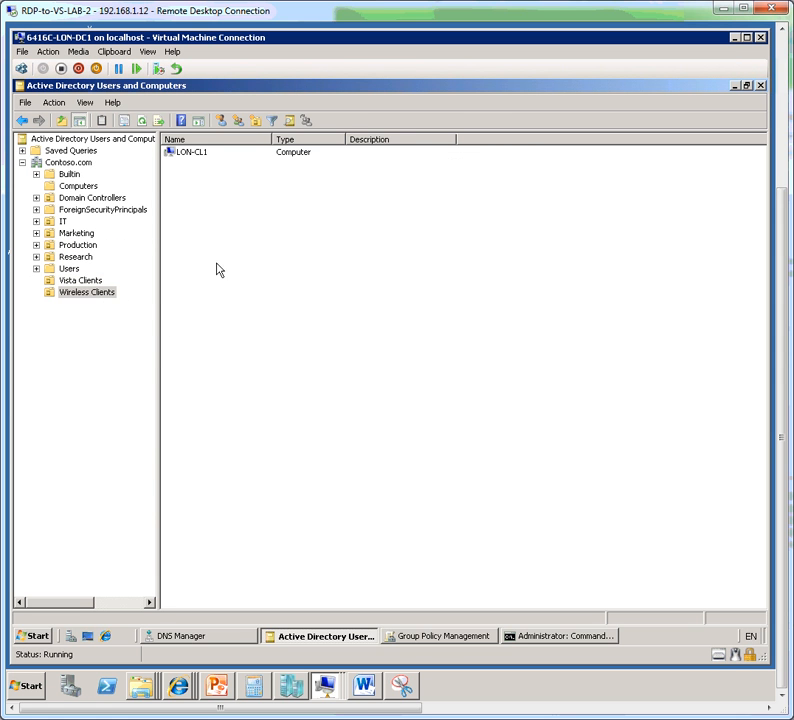
{"action": "left_click", "coordinate": [85, 293]}
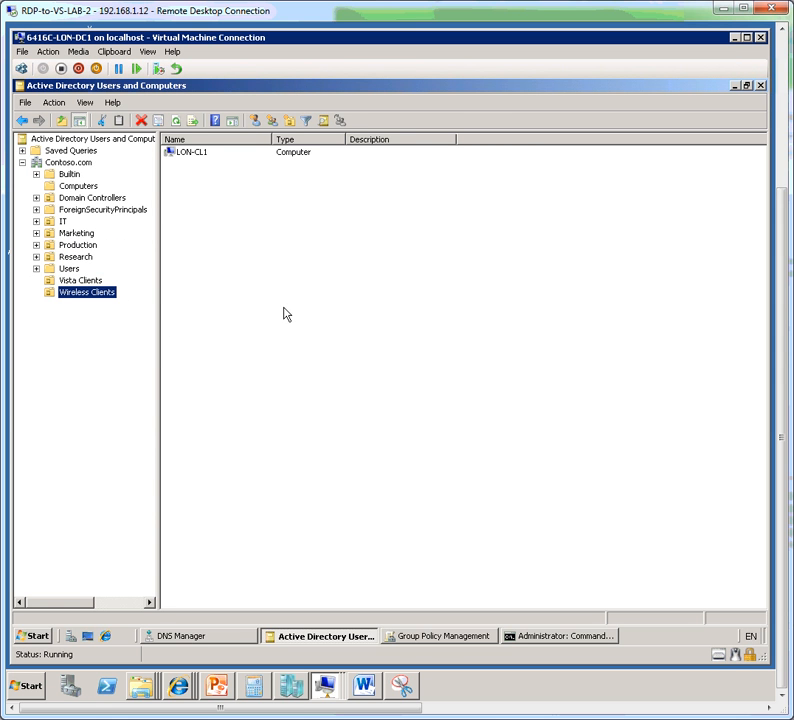
Switch to Group Policy Management, refresh the Contoso.com domain and select the Wireless Clients organizational unit.
{"action": "left_click", "coordinate": [432, 636]}
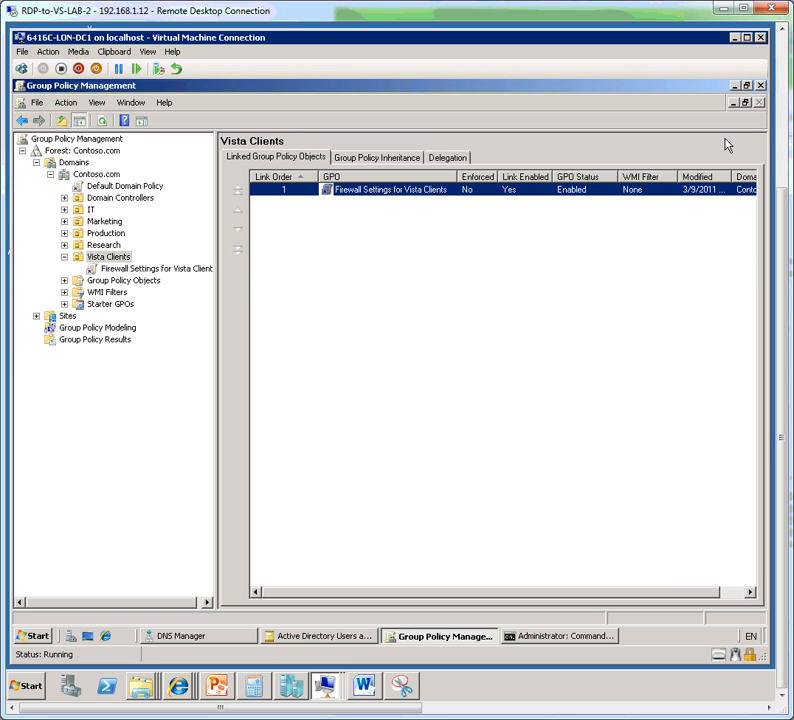
{"action": "left_click", "coordinate": [96, 175]}
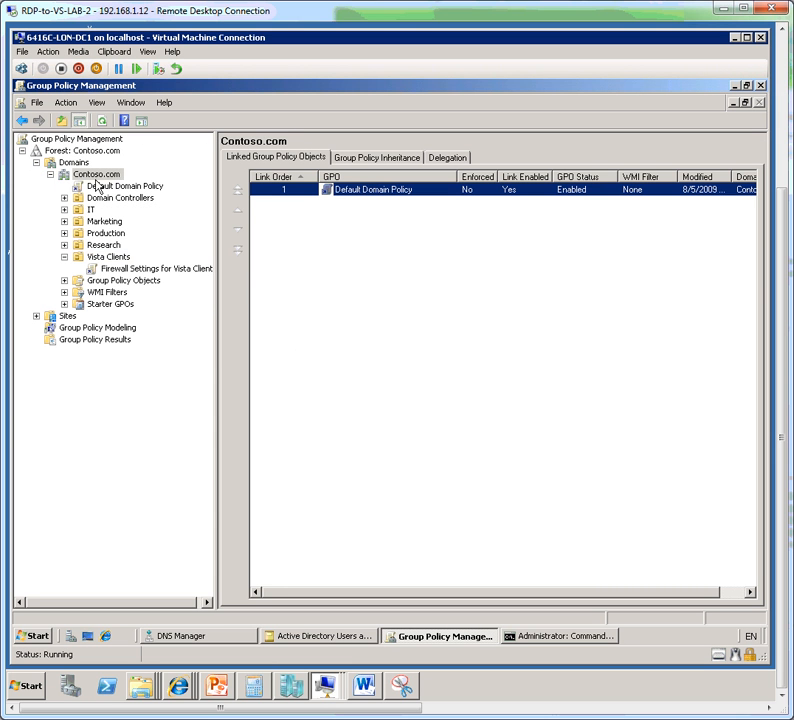
{"action": "left_click", "coordinate": [102, 120]}
{"action": "left_click", "coordinate": [106, 268]}
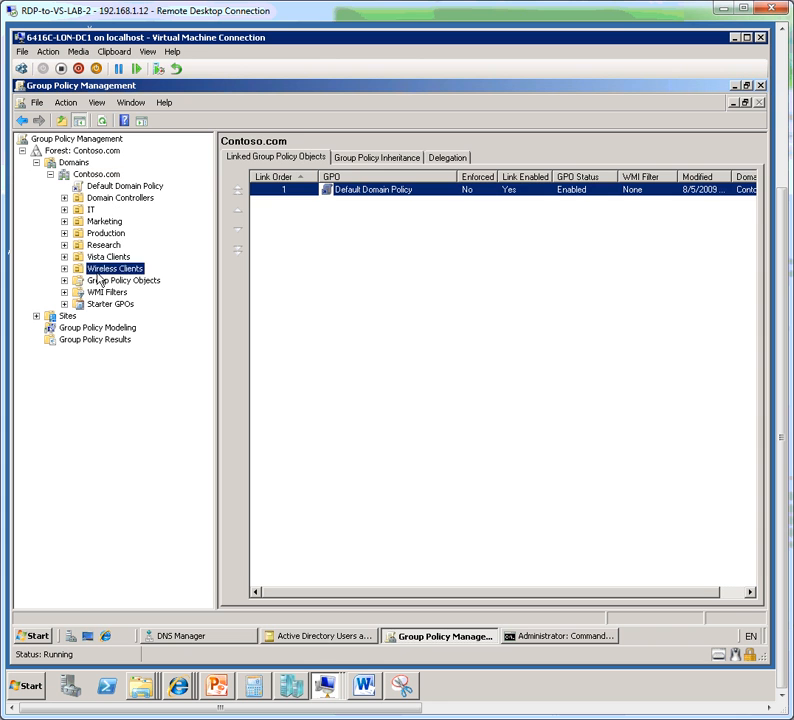
{"action": "left_click", "coordinate": [65, 269]}
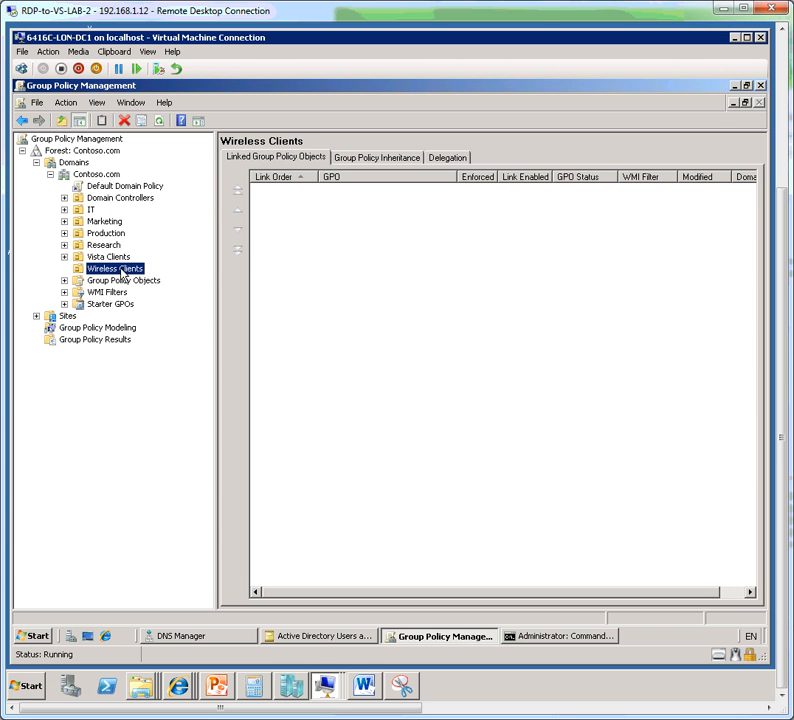
Create a GPO named Wireless Settings for Vista Clients and link it to the Wireless Clients organizational unit.
{"action": "right_click", "coordinate": [123, 270]}
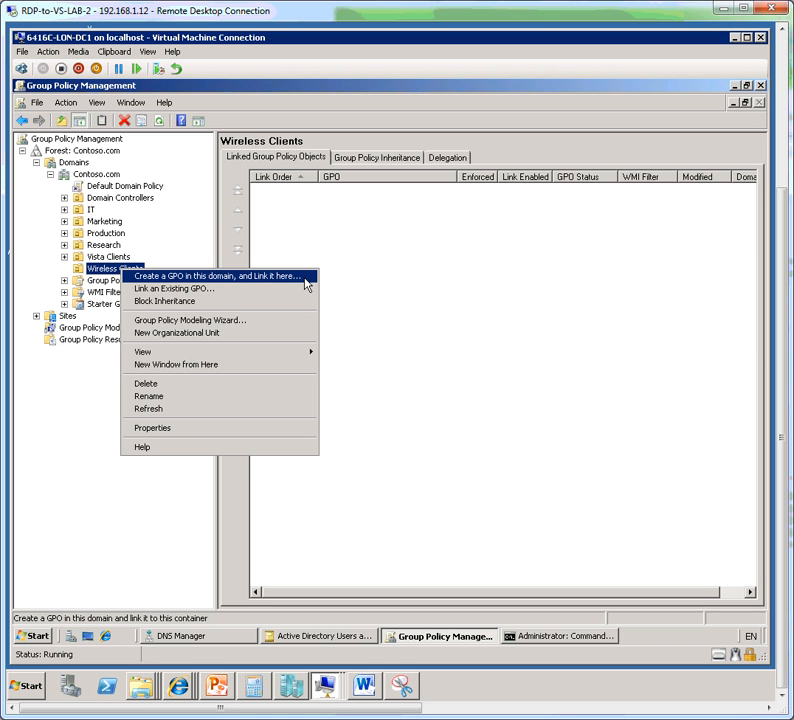
{"action": "left_click", "coordinate": [307, 284]}
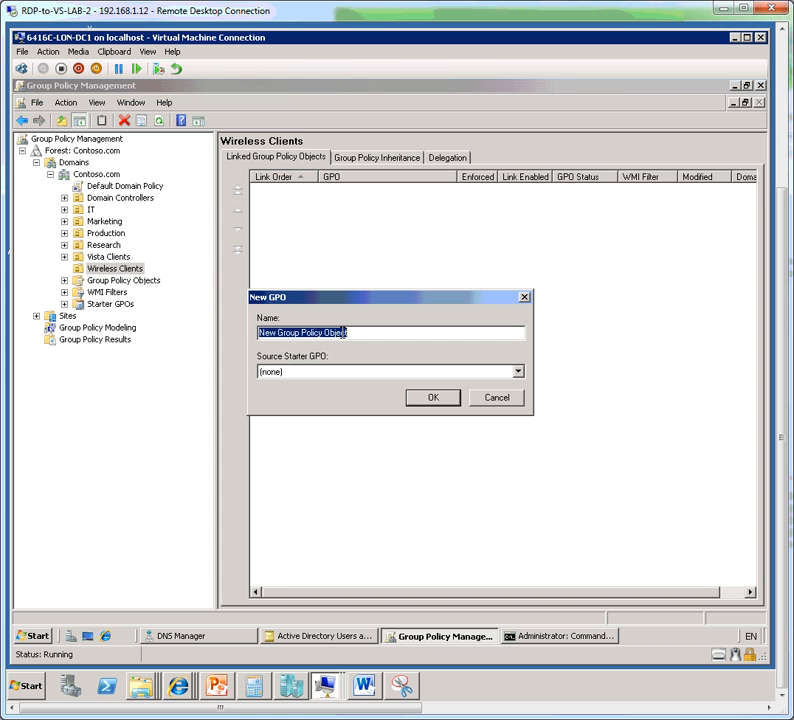
{"action": "type", "text": "Wir"}
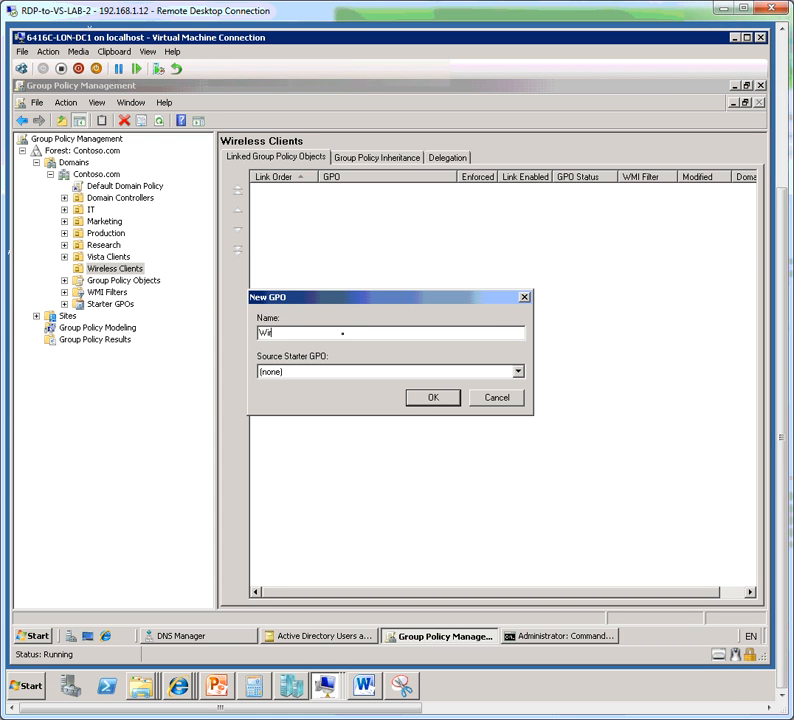
{"action": "type", "text": "eless Settings for Vista Clie"}
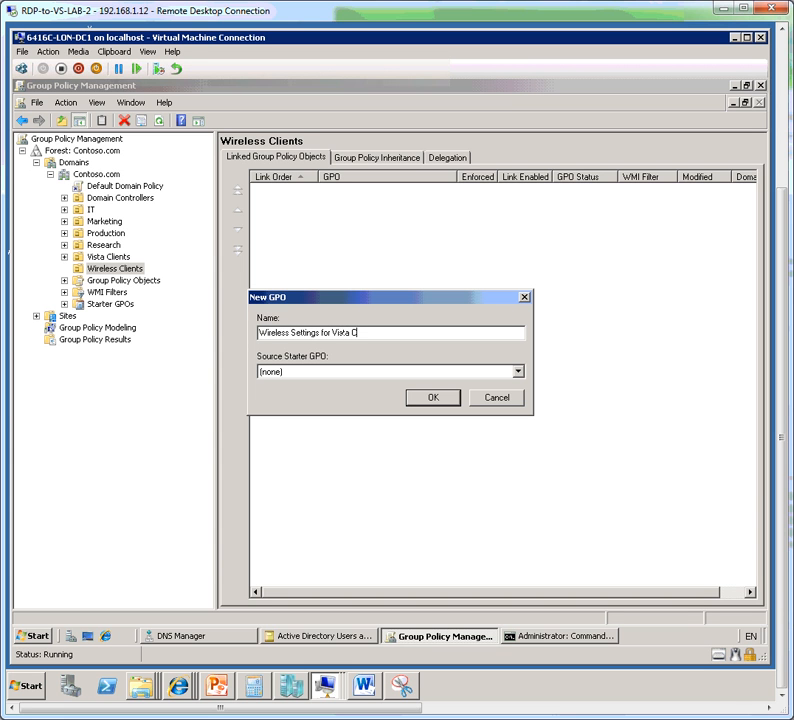
{"action": "key", "text": "BackSpace"}
{"action": "type", "text": "ients"}
{"action": "left_click", "coordinate": [417, 397]}
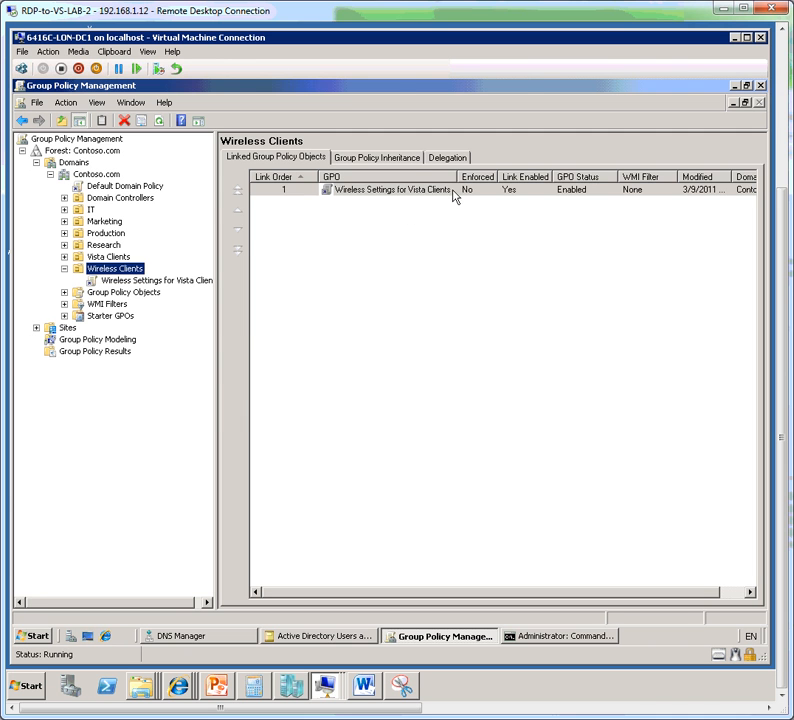
Open the Wireless Settings for Vista Clients GPO for editing in a maximized editor with a wider console tree.
{"action": "left_click", "coordinate": [452, 190]}
{"action": "left_click_drag", "start_coordinate": [458, 177], "coordinate": [471, 177]}
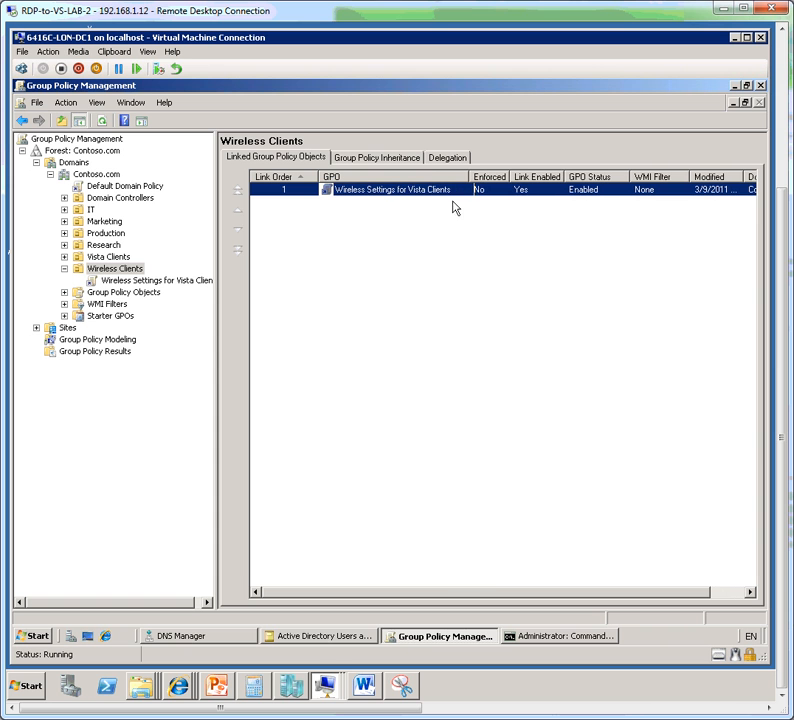
{"action": "right_click", "coordinate": [452, 195]}
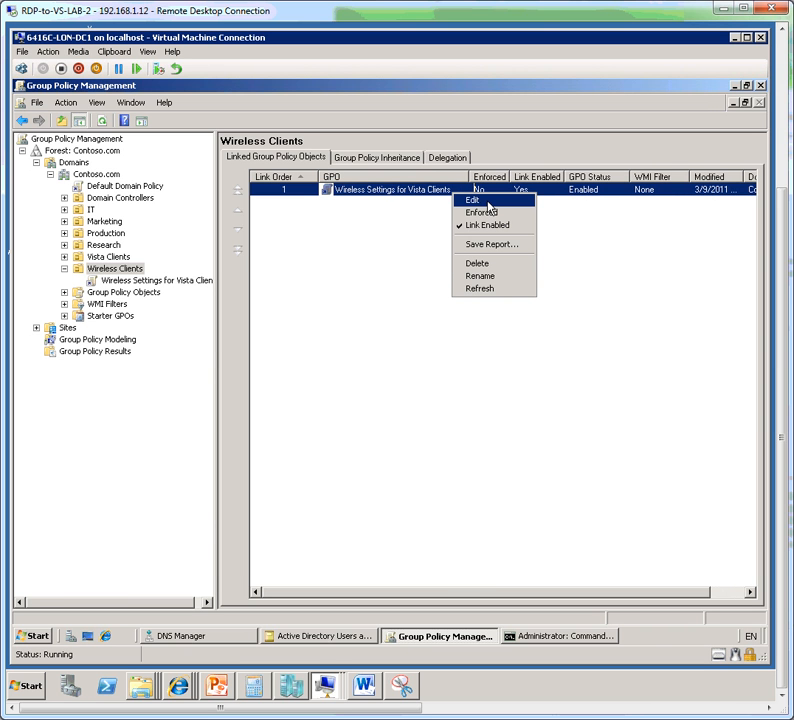
{"action": "left_click", "coordinate": [488, 204]}
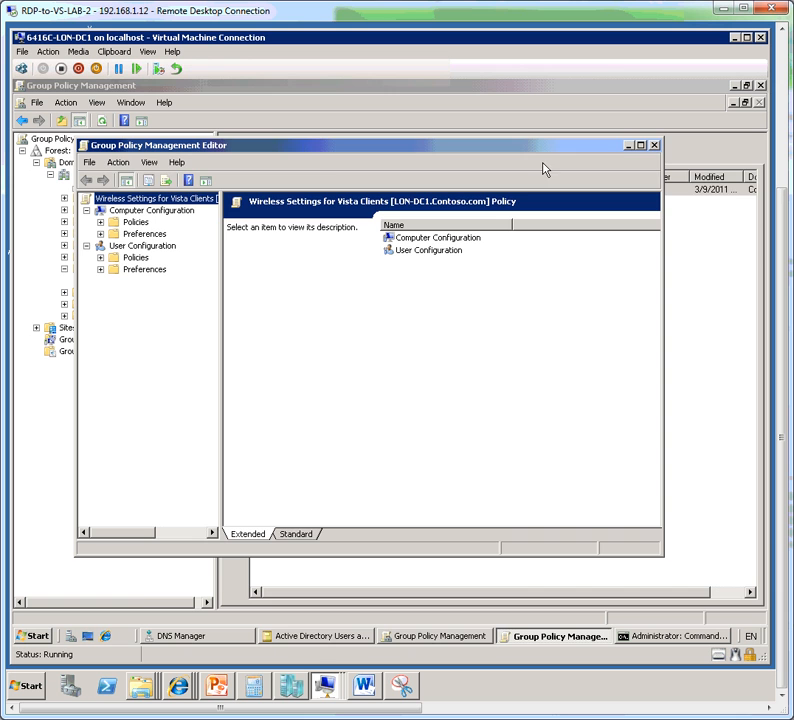
{"action": "left_click", "coordinate": [641, 146]}
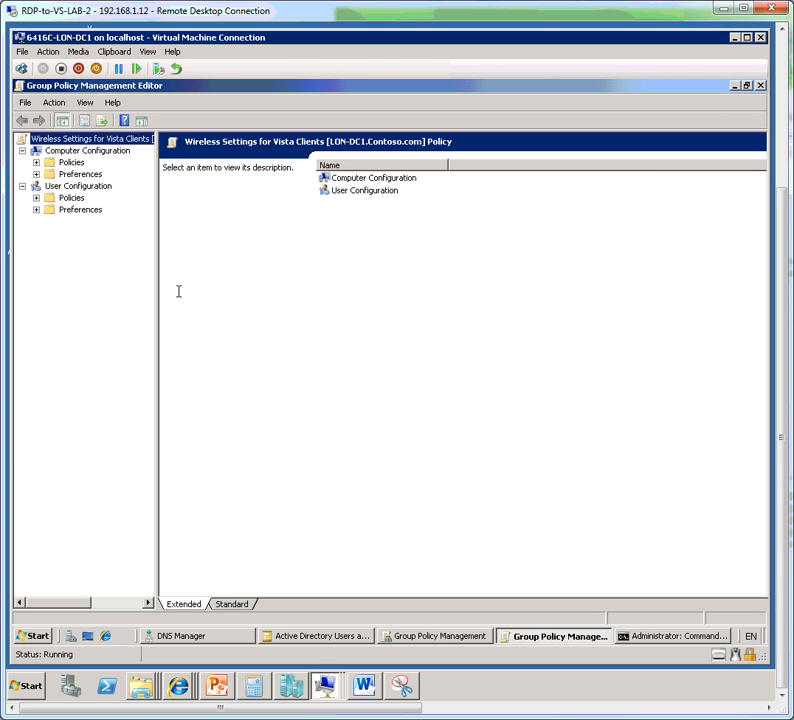
{"action": "left_click_drag", "start_coordinate": [158, 276], "coordinate": [193, 268]}
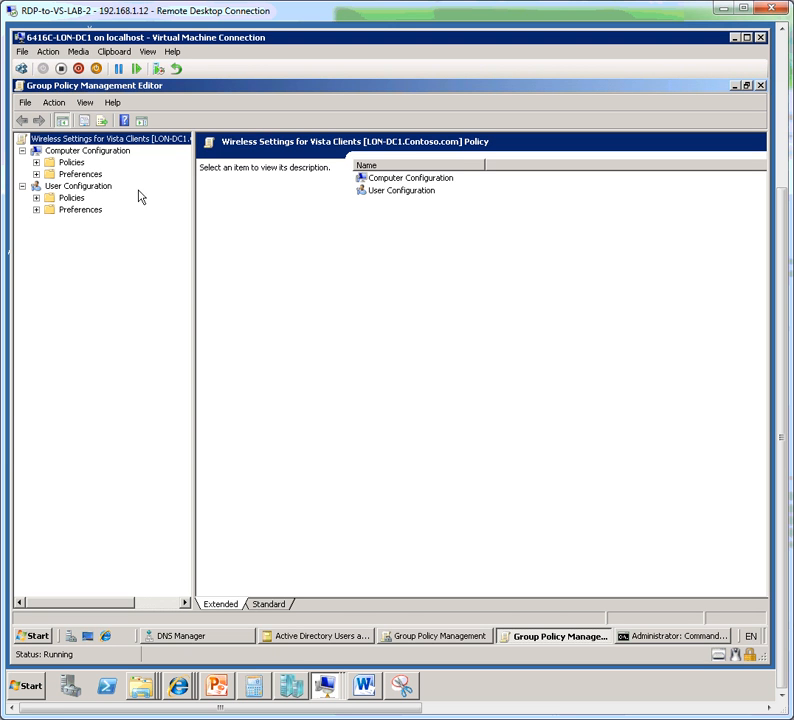
Disable the User Configuration settings in the properties of the Wireless Settings for Vista Clients policy.
{"action": "right_click", "coordinate": [135, 140]}
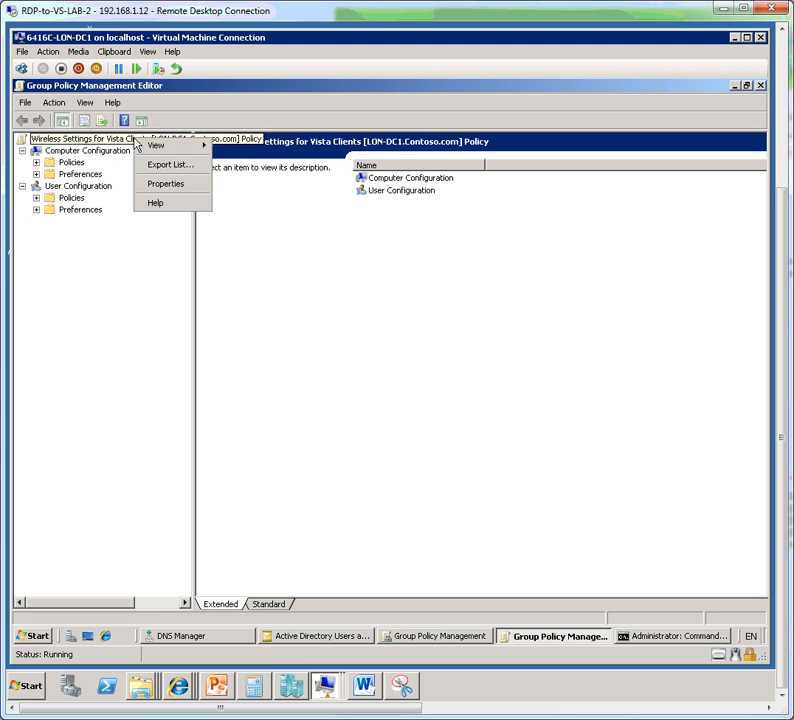
{"action": "left_click", "coordinate": [178, 188]}
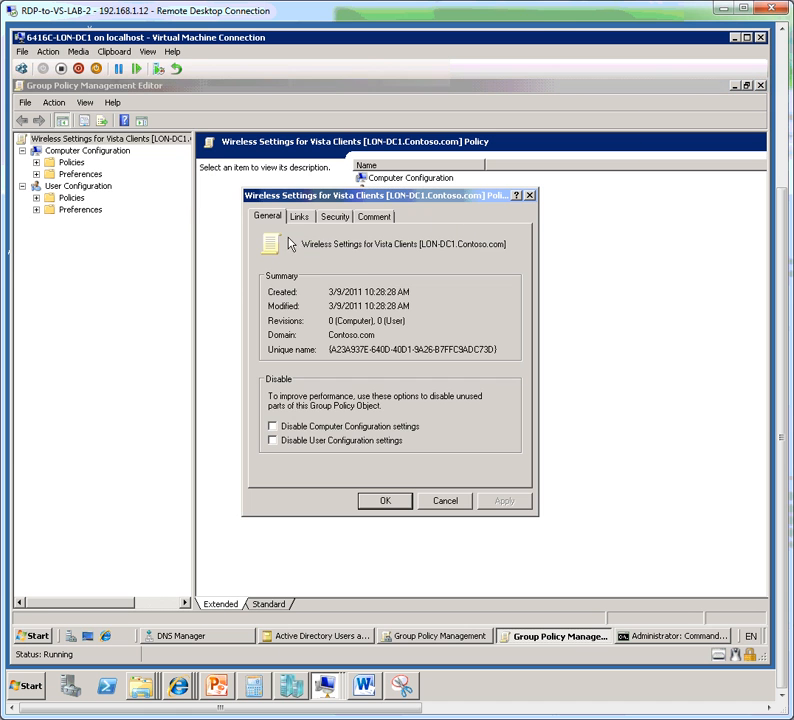
{"action": "left_click", "coordinate": [347, 217]}
{"action": "left_click", "coordinate": [267, 217]}
{"action": "left_click", "coordinate": [334, 442]}
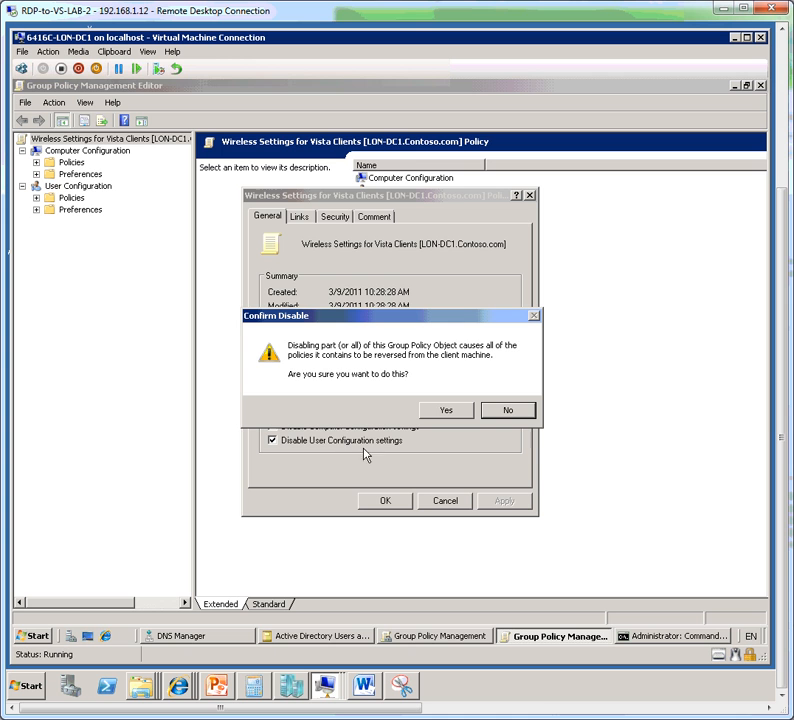
{"action": "left_click", "coordinate": [441, 412]}
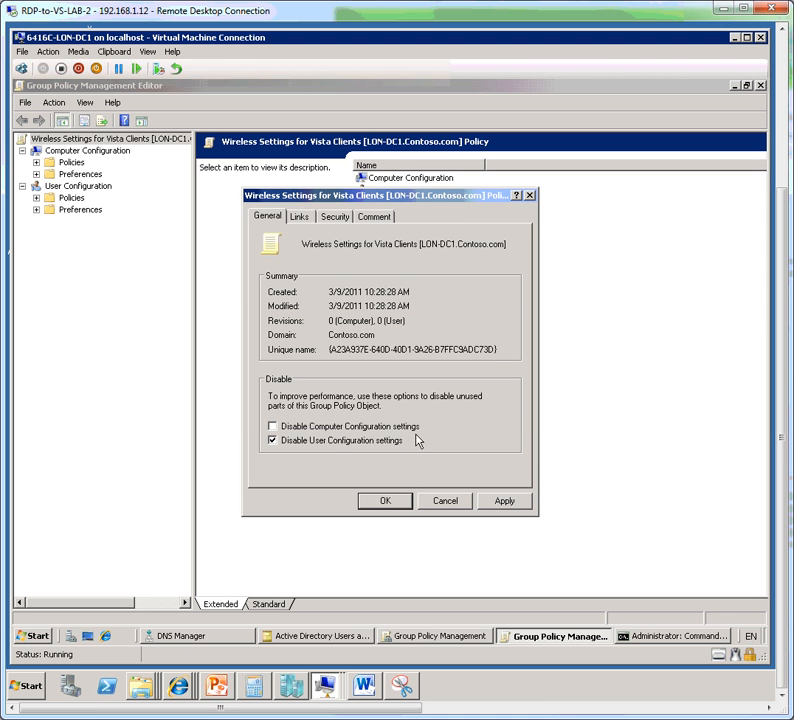
{"action": "left_click", "coordinate": [510, 503]}
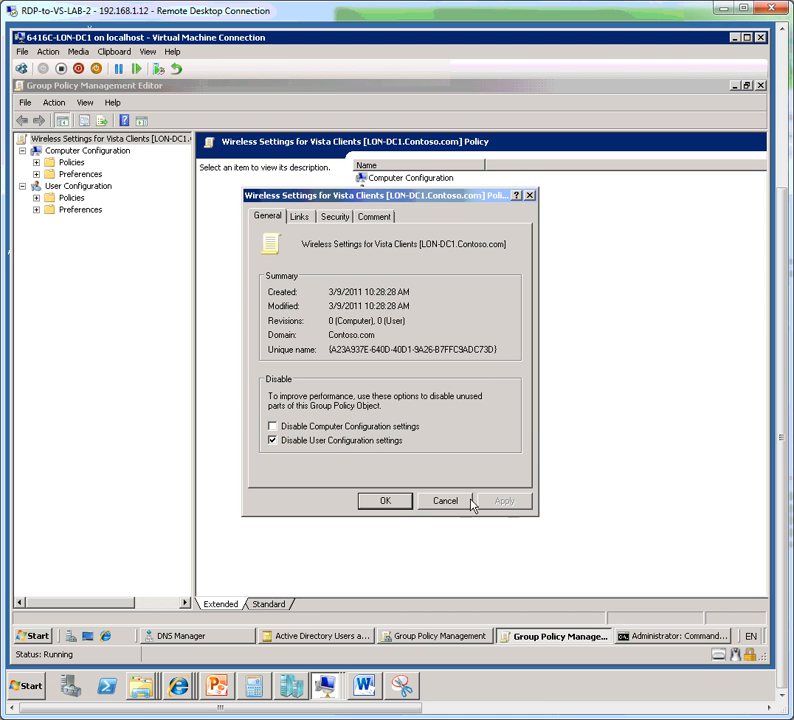
{"action": "left_click", "coordinate": [384, 501]}
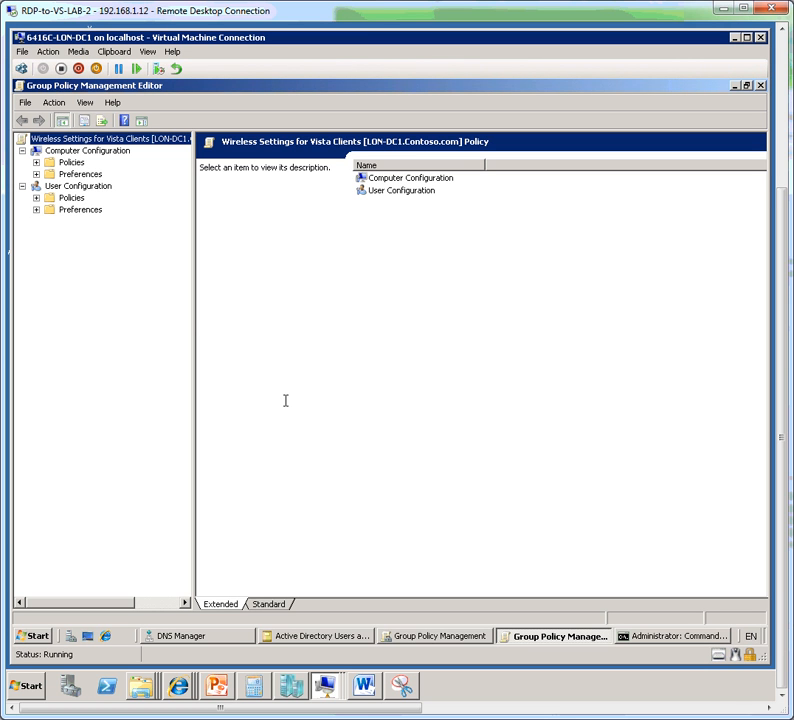
Select Wireless Network (IEEE 802.11) Policies under the computer's Windows security settings, widening the console tree and showing the Actions pane.
{"action": "left_click", "coordinate": [36, 162]}
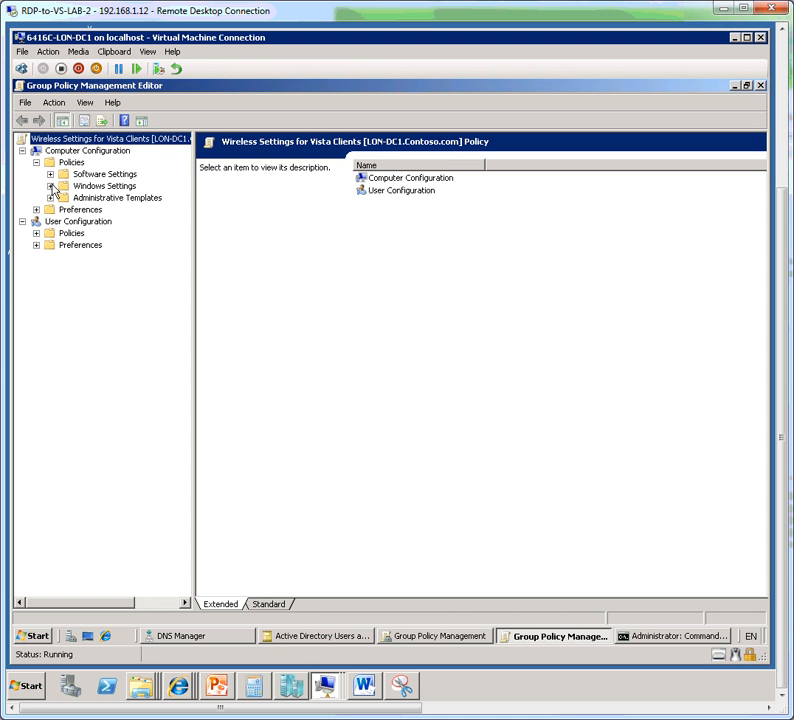
{"action": "left_click", "coordinate": [50, 186]}
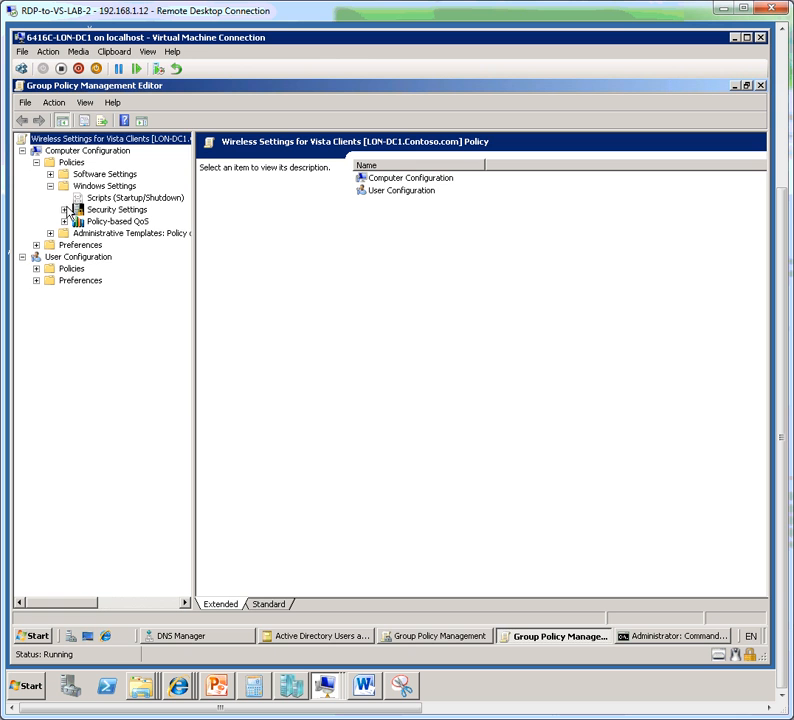
{"action": "left_click", "coordinate": [65, 210]}
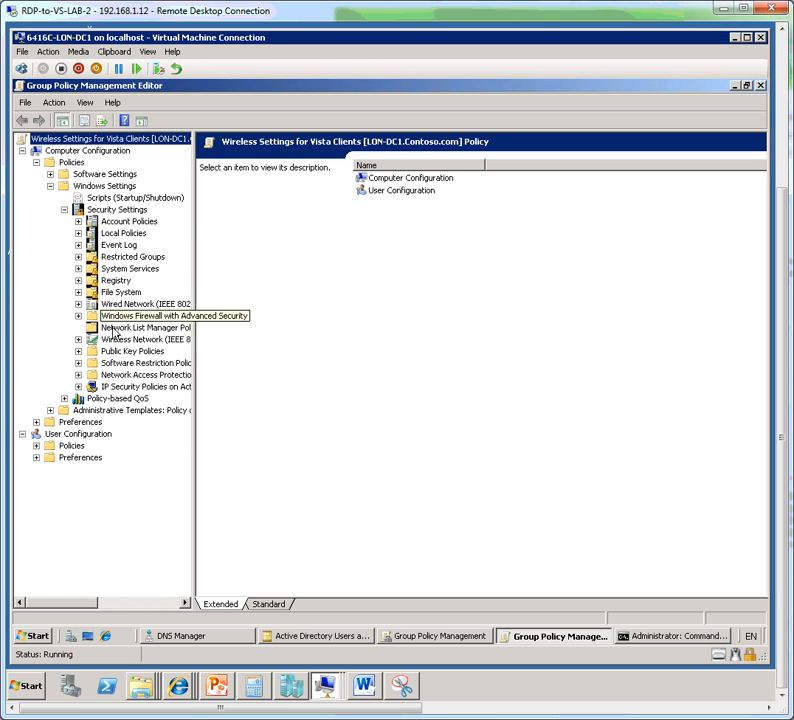
{"action": "left_click", "coordinate": [166, 343]}
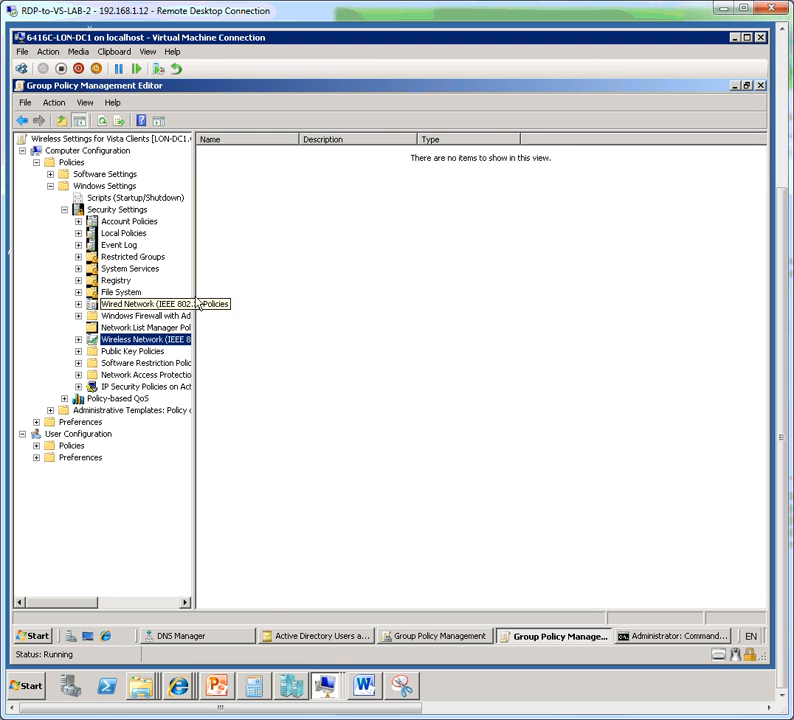
{"action": "left_click_drag", "start_coordinate": [193, 292], "coordinate": [268, 286]}
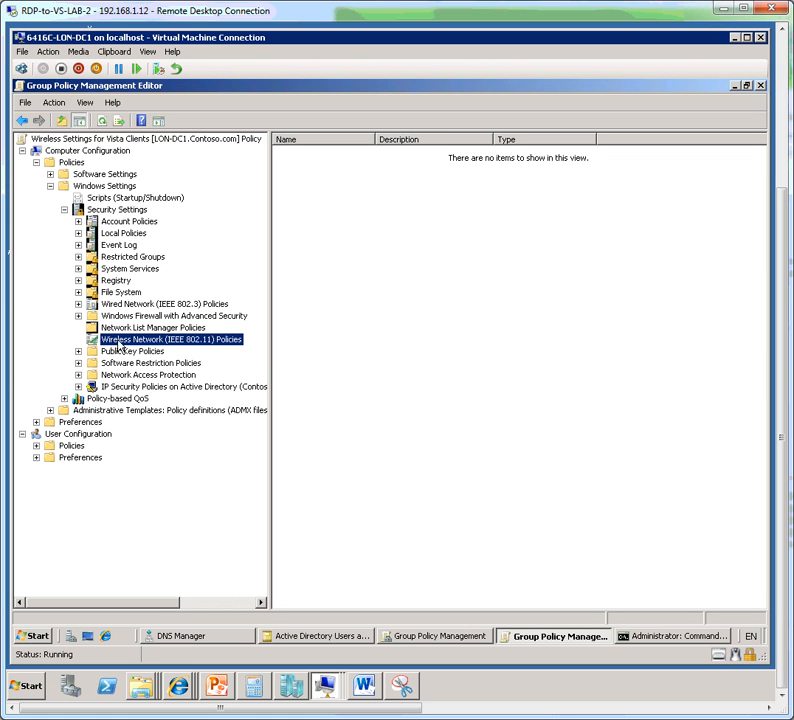
{"action": "left_click", "coordinate": [443, 306]}
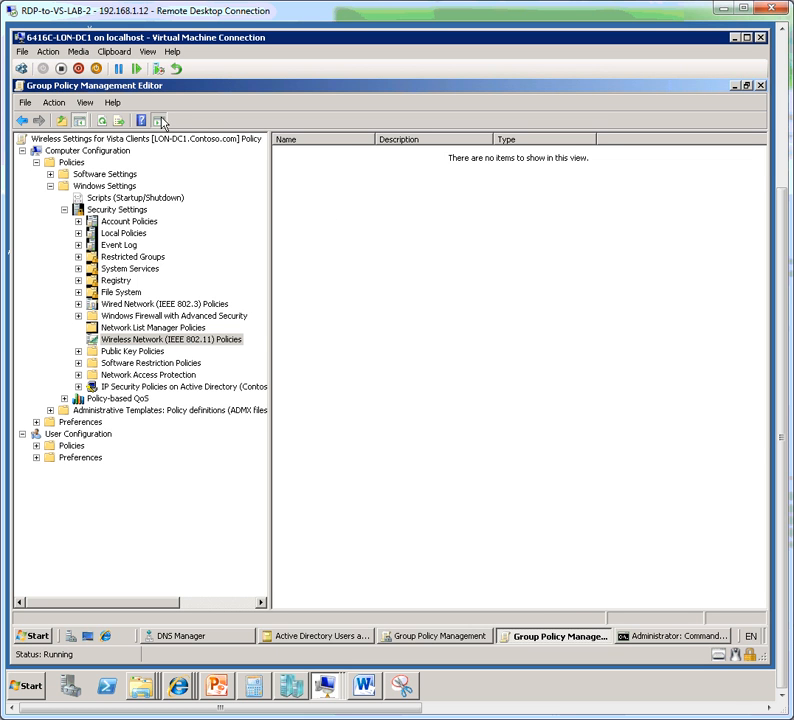
{"action": "left_click", "coordinate": [160, 121]}
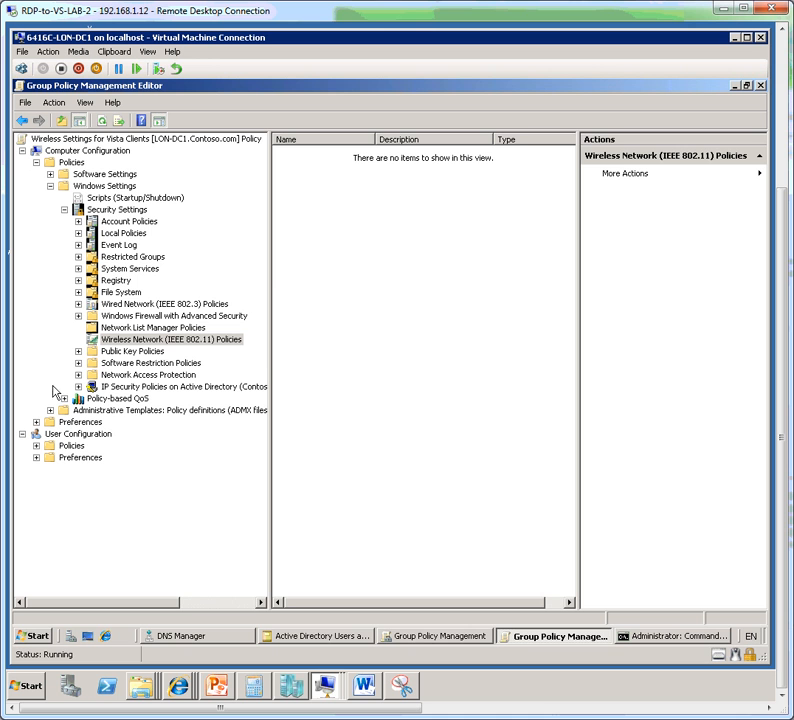
{"action": "left_click", "coordinate": [182, 340]}
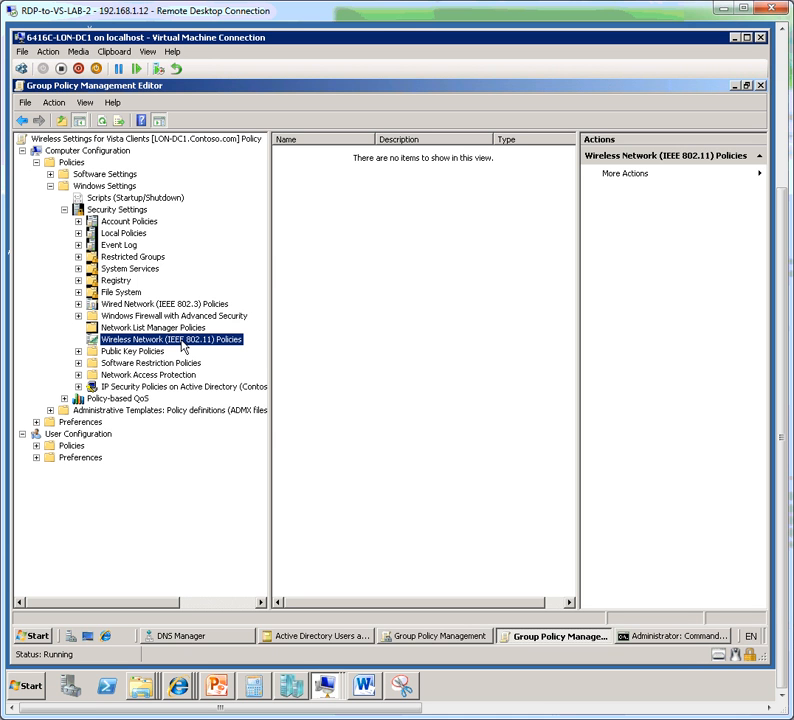
Create a new Windows Vista wireless policy named Contoso Wireless Network Policy.
{"action": "right_click", "coordinate": [182, 343]}
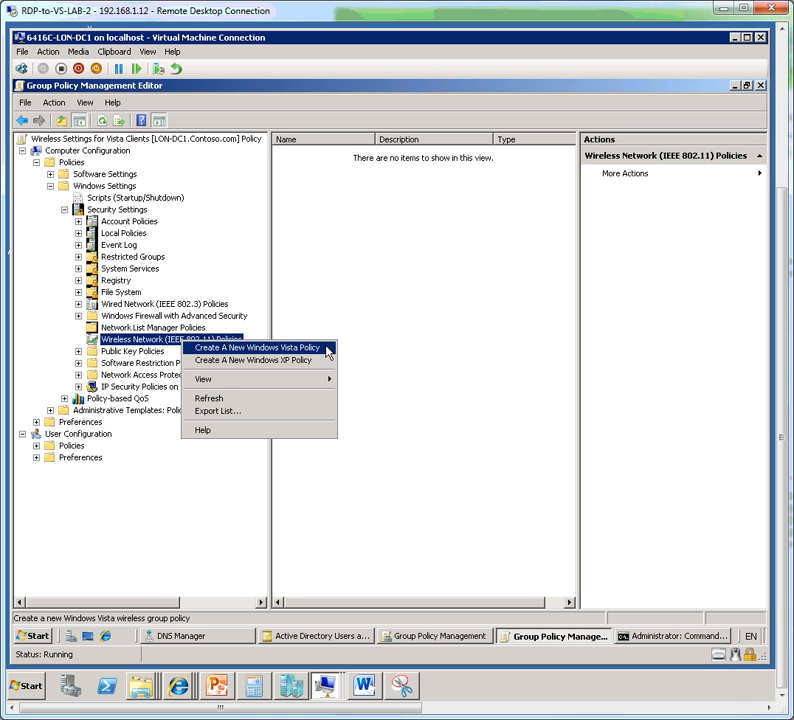
{"action": "right_click", "coordinate": [446, 309]}
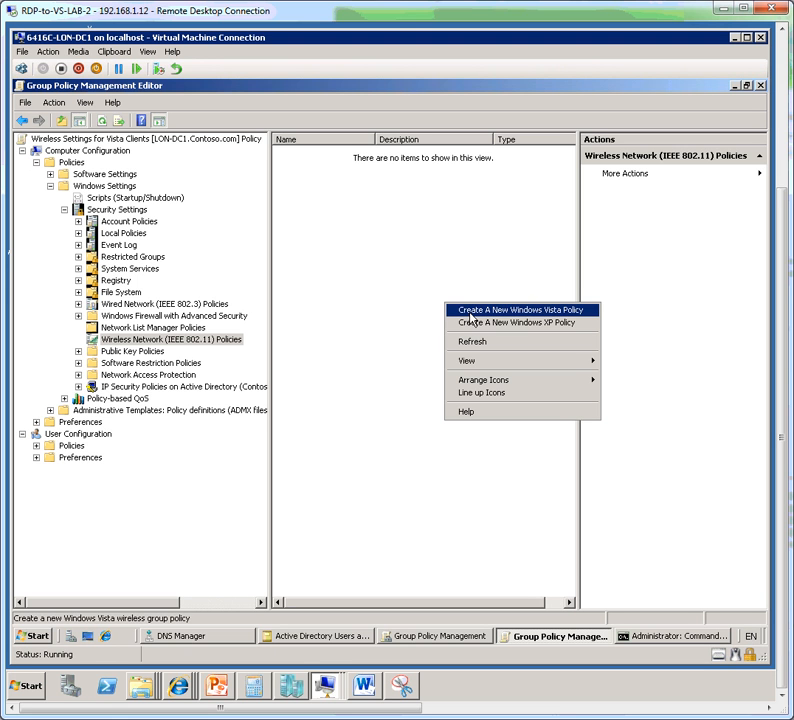
{"action": "left_click", "coordinate": [519, 317]}
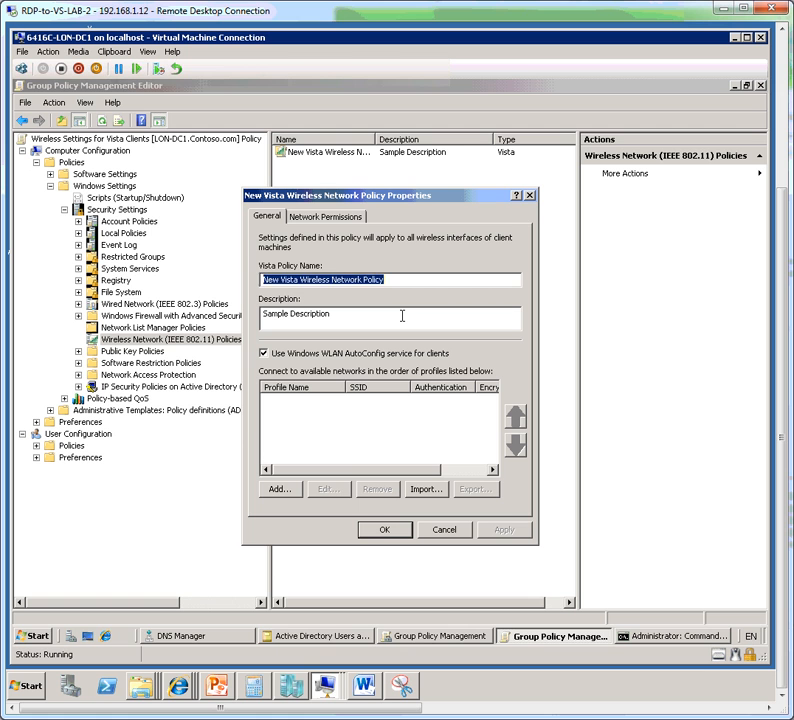
{"action": "type", "text": "Conto"}
{"action": "type", "text": "so"}
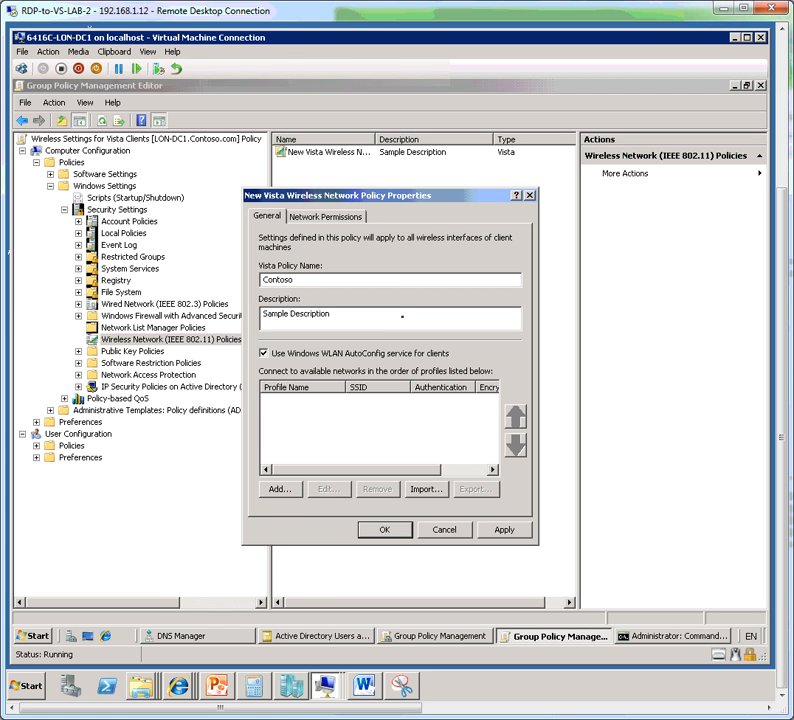
{"action": "type", "text": " Wireless Network Policy"}
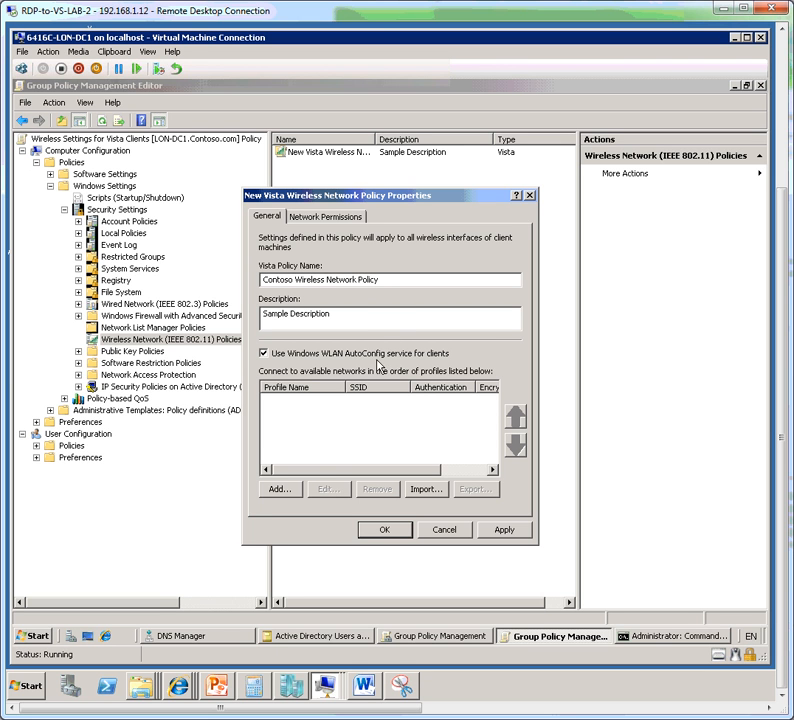
Add an infrastructure network profile named Default Contoso Profile to the Contoso Wireless Network Policy.
{"action": "left_click", "coordinate": [287, 492]}
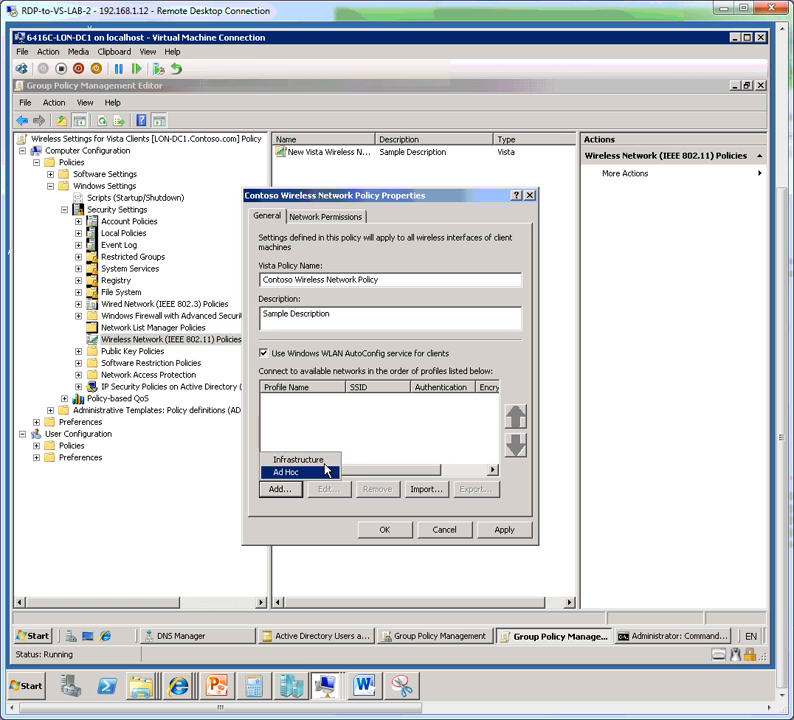
{"action": "left_click", "coordinate": [325, 463]}
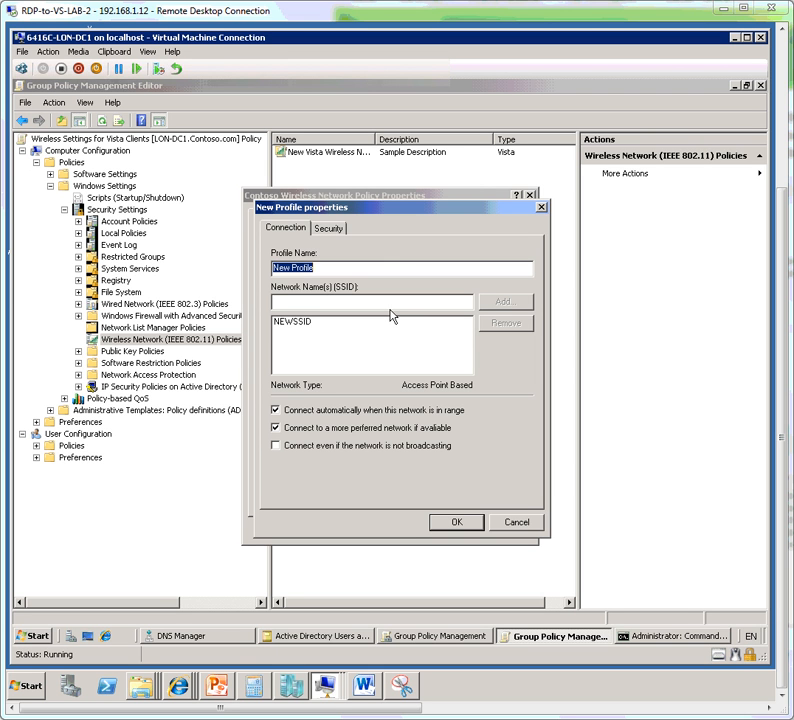
{"action": "left_click", "coordinate": [346, 267]}
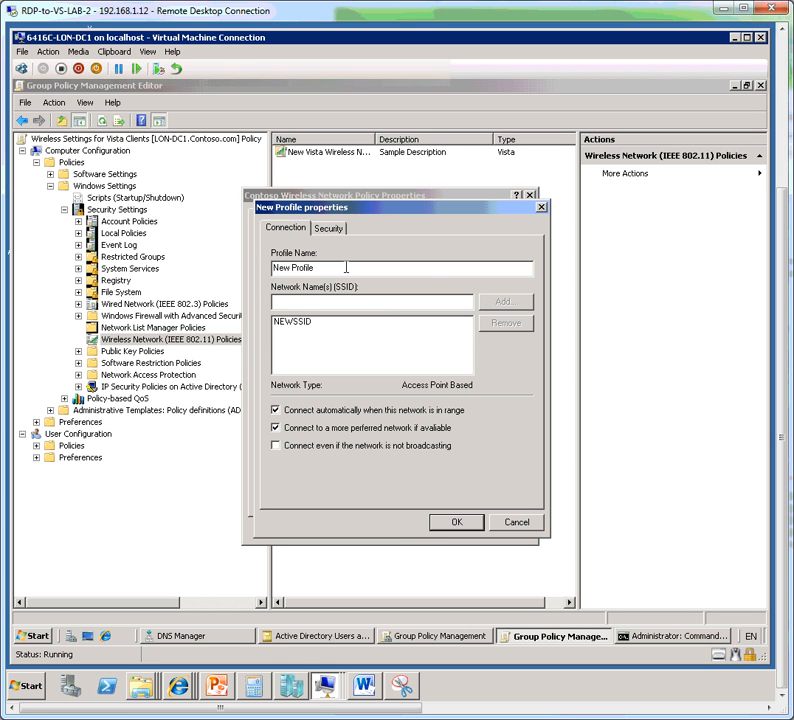
{"action": "key", "text": "ctrl+a"}
{"action": "type", "text": "Default Contoso Profile"}
Add the SSID Contoso to the profile, remove NEWSSID from its network names and accept the profile.
{"action": "left_click", "coordinate": [391, 299]}
{"action": "type", "text": "Contos"}
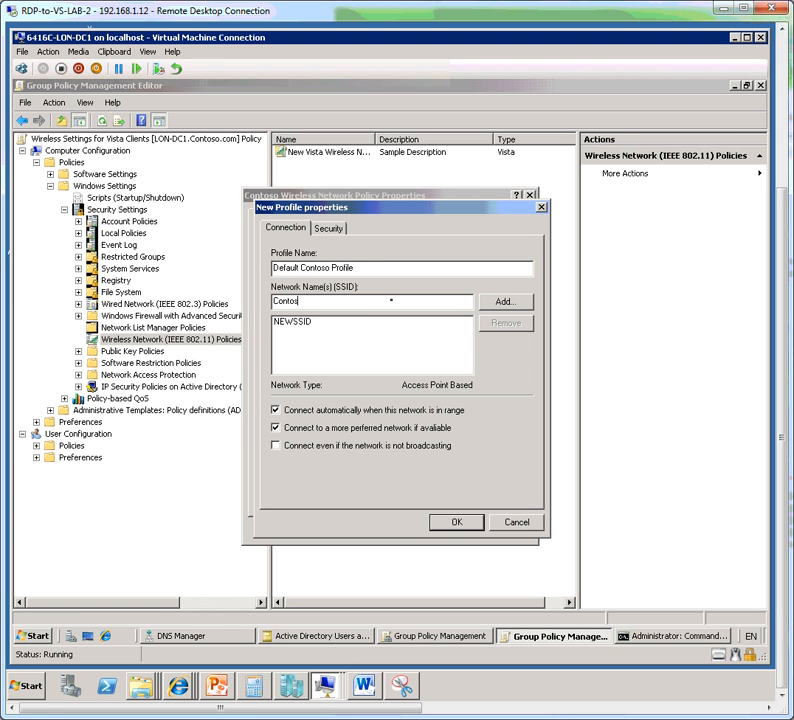
{"action": "type", "text": "o"}
{"action": "left_click", "coordinate": [526, 305]}
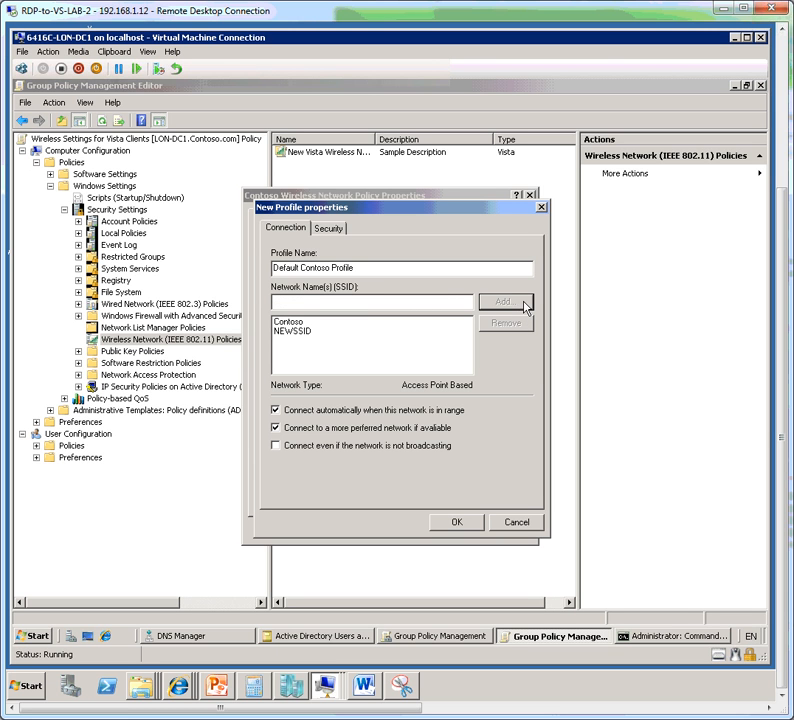
{"action": "left_click", "coordinate": [302, 334]}
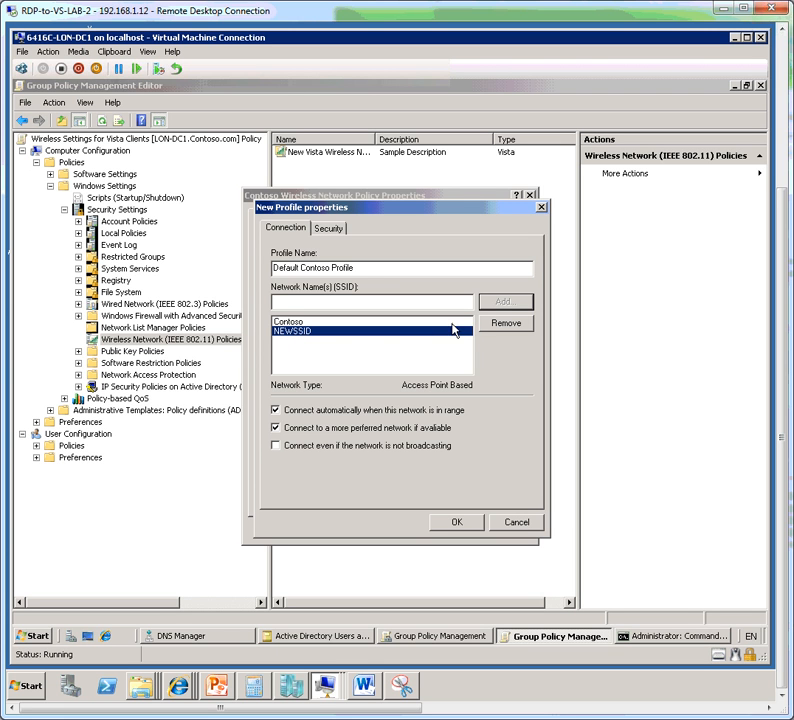
{"action": "left_click", "coordinate": [498, 326]}
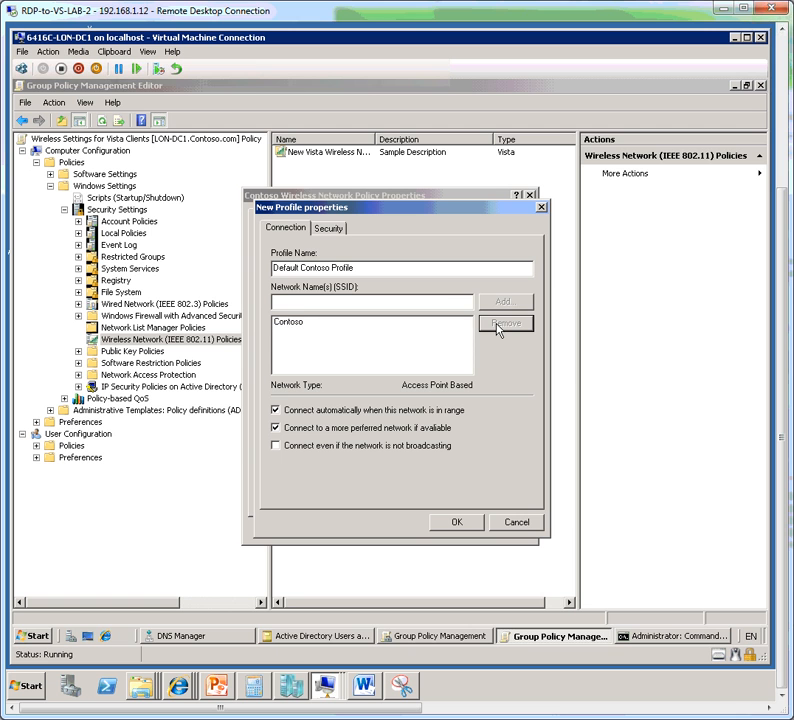
{"action": "left_click", "coordinate": [303, 328]}
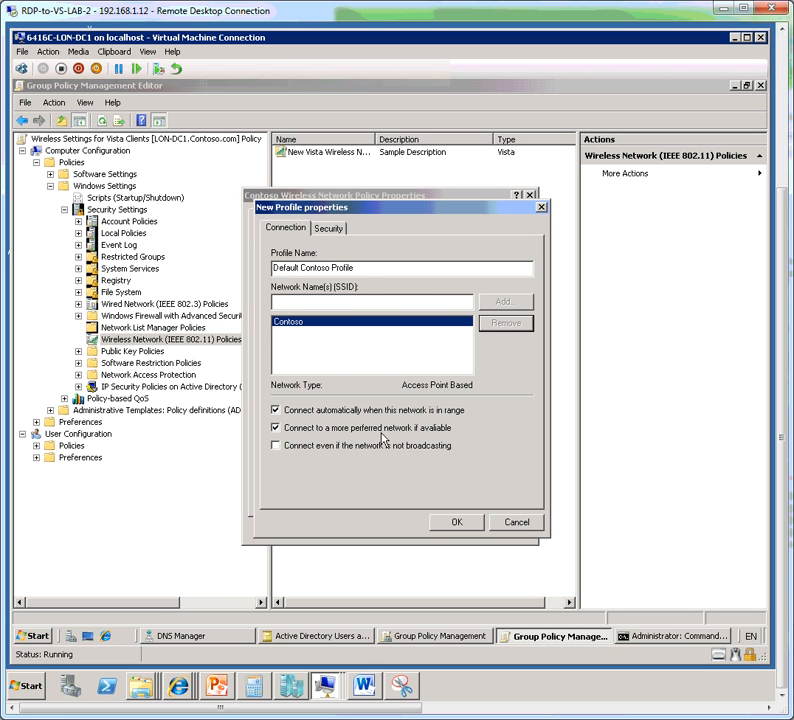
{"action": "left_click", "coordinate": [453, 522]}
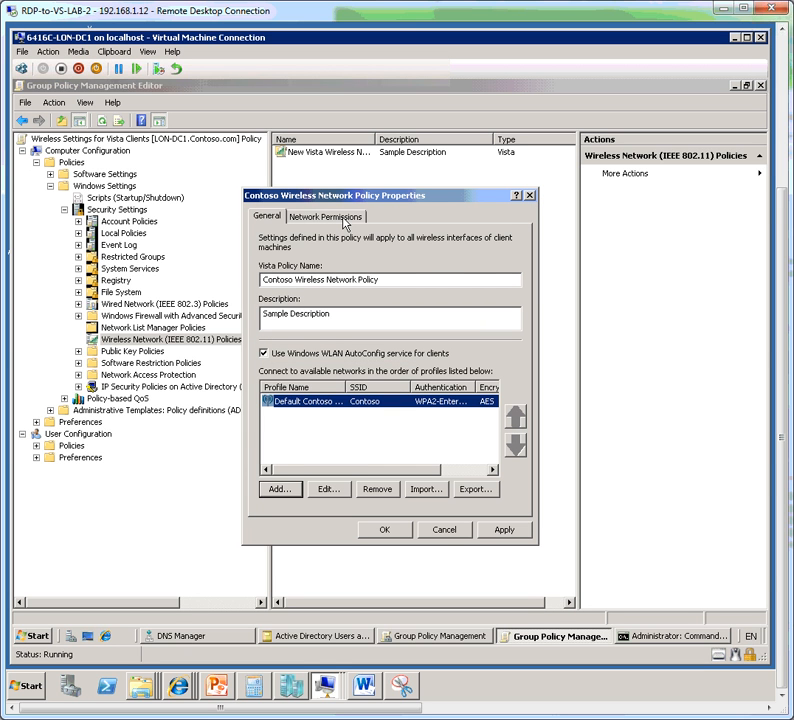
Review the network permissions of the Contoso Wireless Network Policy and save the policy.
{"action": "left_click", "coordinate": [344, 223]}
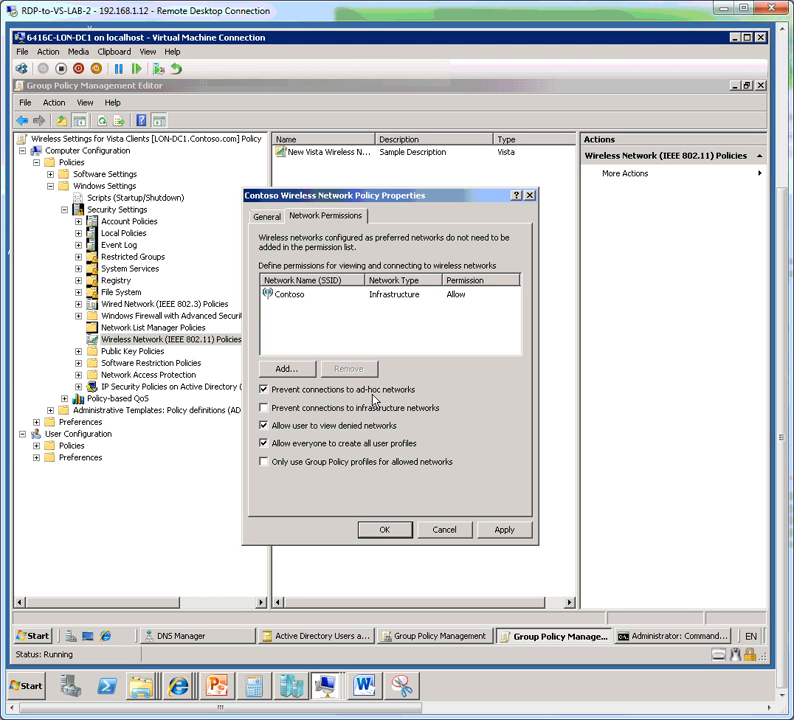
{"action": "left_click", "coordinate": [386, 530]}
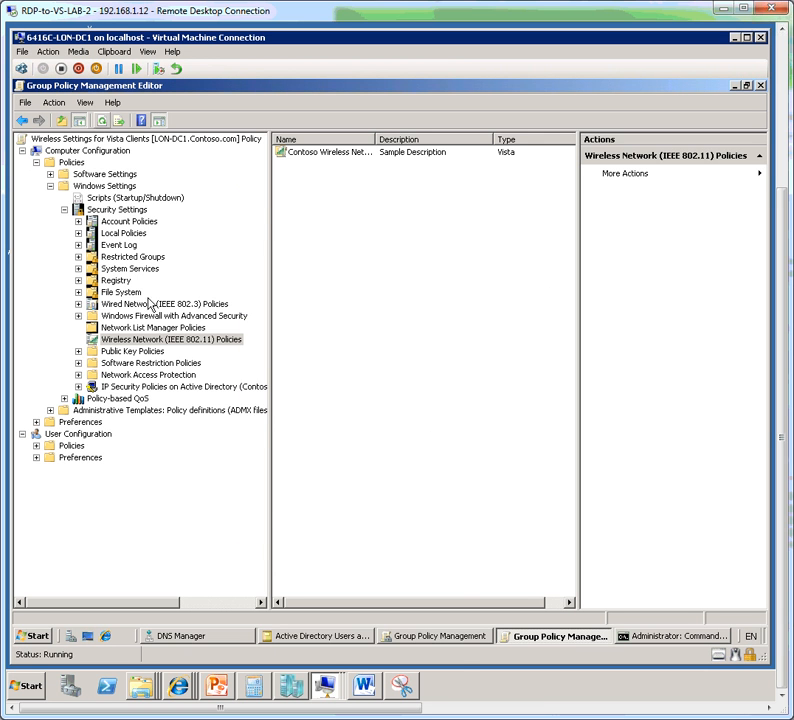
Switch to the 6416C-LON-CL1 virtual machine and bring up its open Command Prompt window.
{"action": "left_click", "coordinate": [326, 688]}
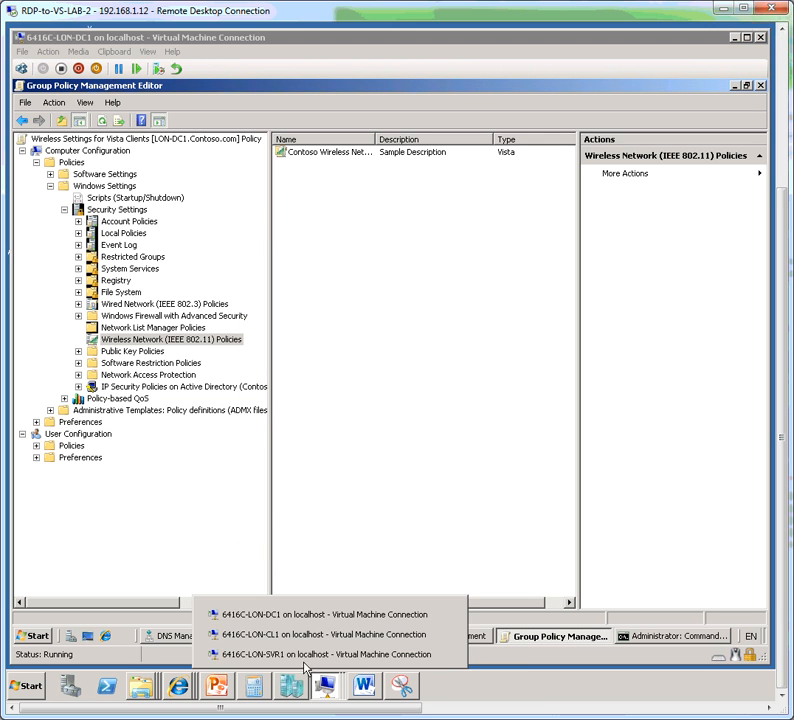
{"action": "left_click", "coordinate": [312, 631]}
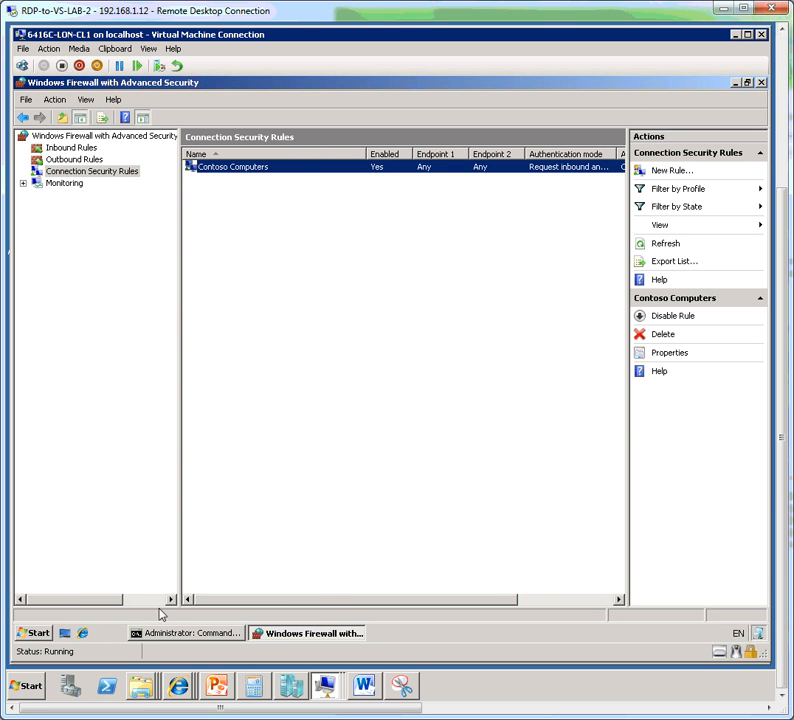
{"action": "left_click", "coordinate": [38, 635]}
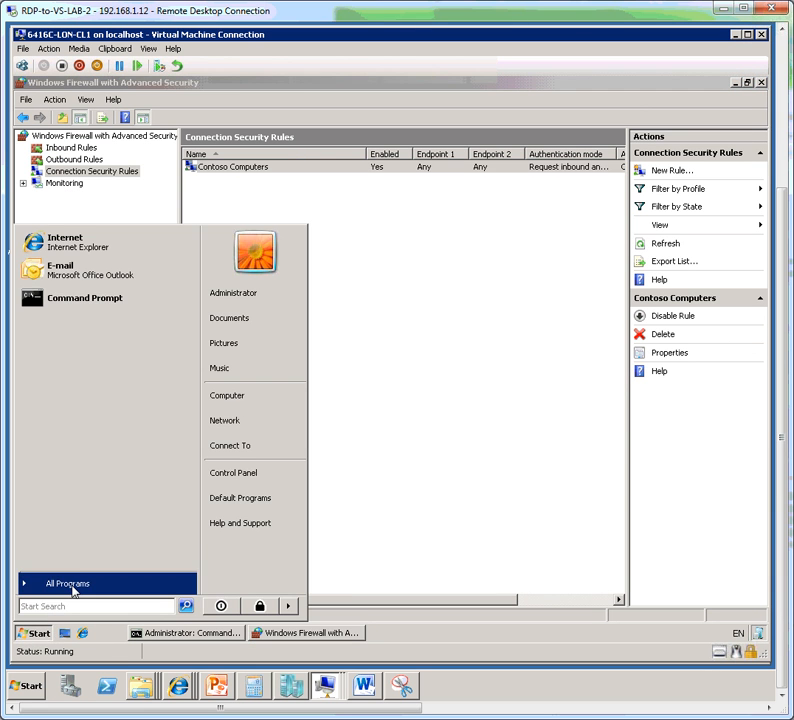
{"action": "left_click", "coordinate": [72, 584]}
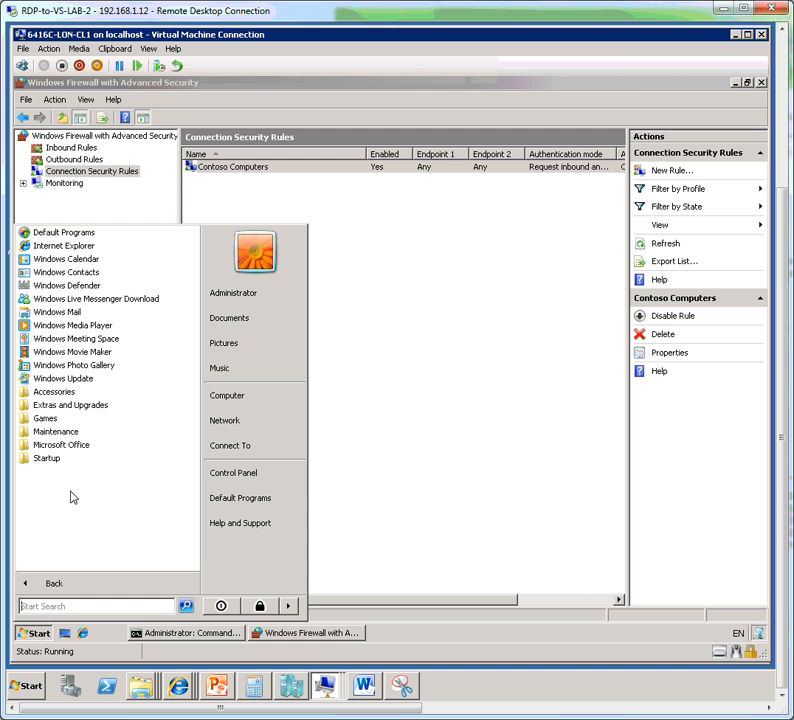
{"action": "left_click", "coordinate": [172, 632]}
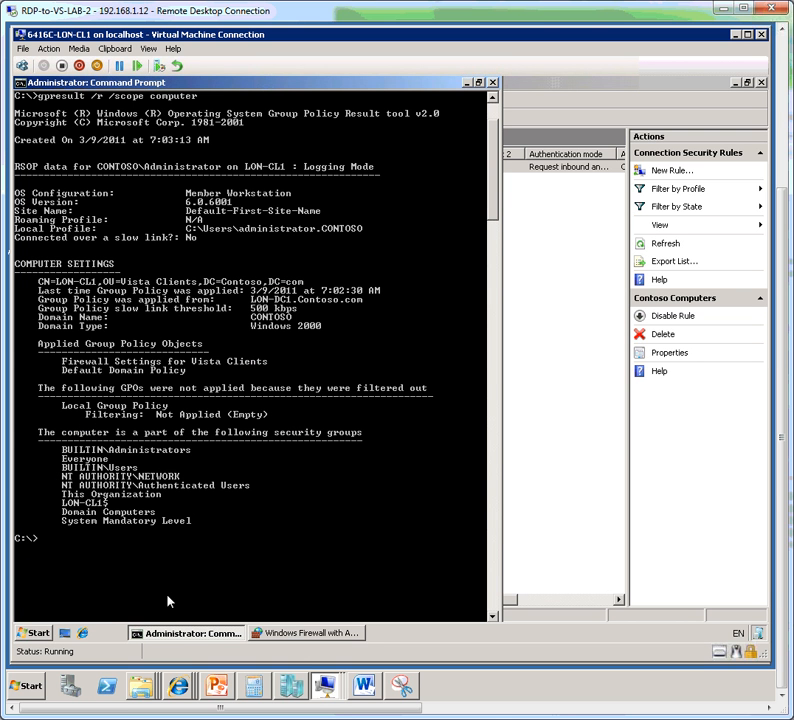
Clear the console and force a Group Policy refresh on the client with gpupdate /force.
{"action": "type", "text": "cls"}
{"action": "key", "text": "Return"}
{"action": "key", "text": "Return"}
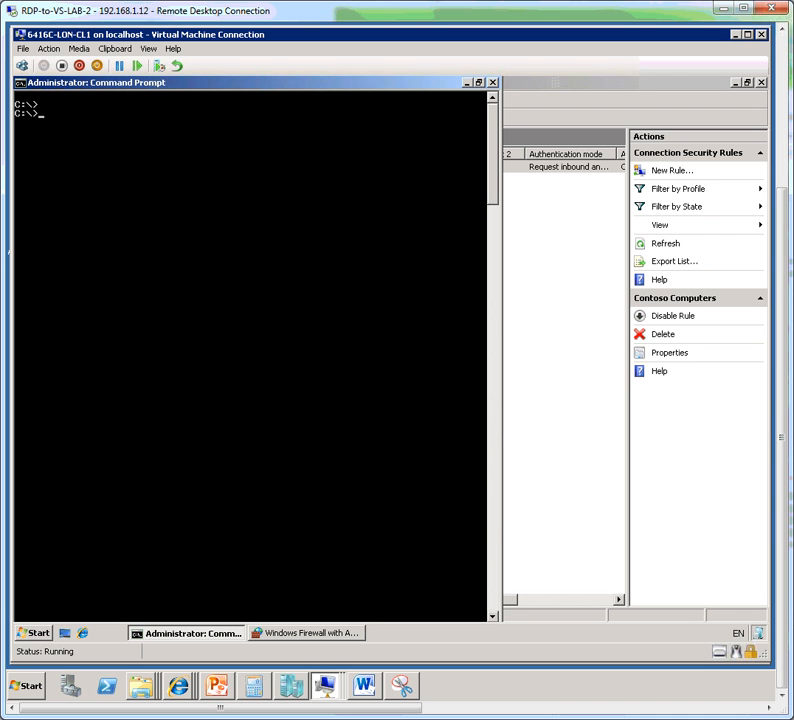
{"action": "type", "text": "gpupdate /force"}
{"action": "key", "text": "Return"}
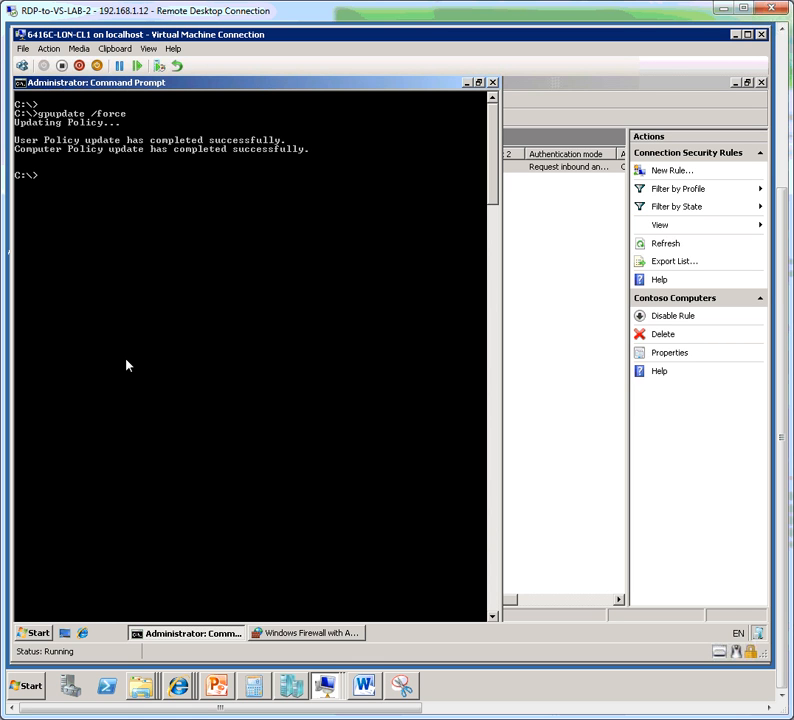
Run gpresult /r /scope computer and examine which Group Policy objects are applied to the client computer.
{"action": "type", "text": "gpresult /r/scope computer"}
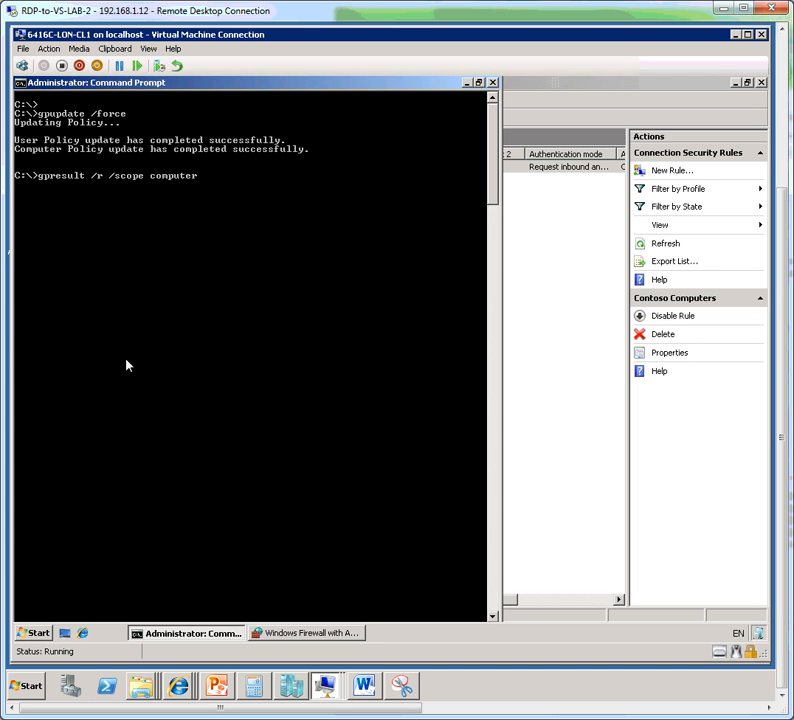
{"action": "key", "text": "Return"}
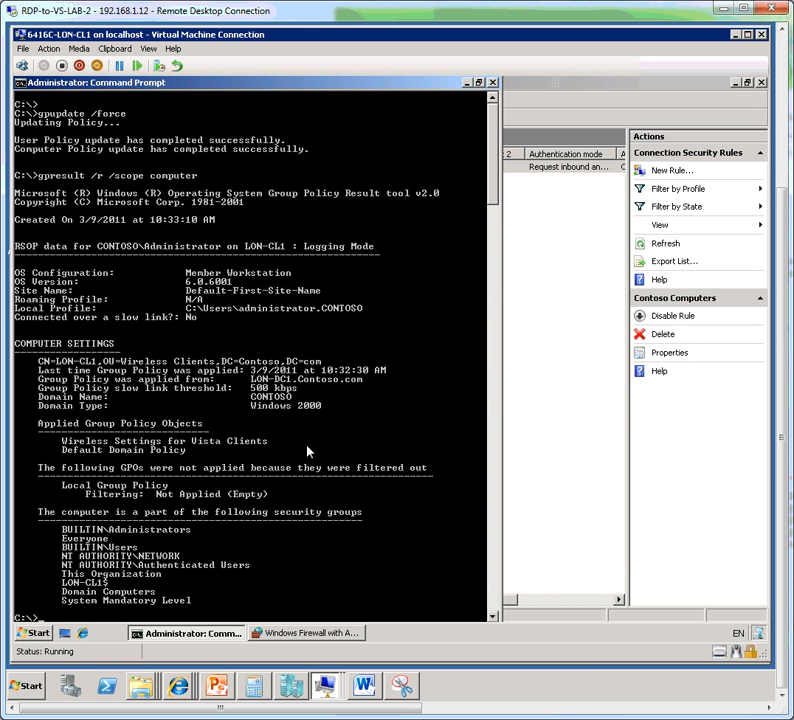
{"action": "left_click", "coordinate": [493, 617]}
{"action": "left_click", "coordinate": [493, 617]}
{"action": "left_click", "coordinate": [493, 617]}
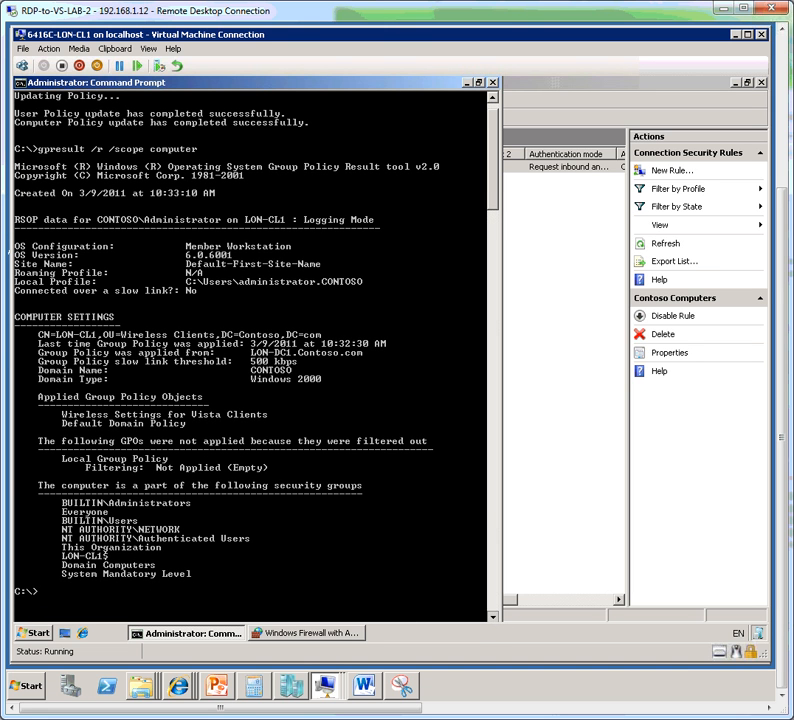